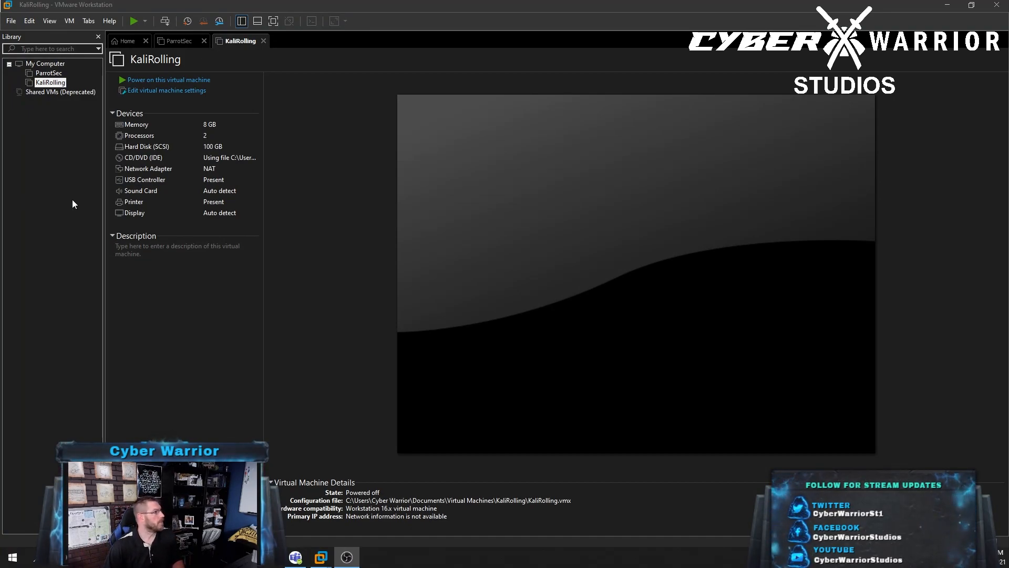
Start a Typical new VM that installs from securityonion-2.3.61-MSEARCH.iso in Downloads
{"action": "left_click", "coordinate": [12, 21]}
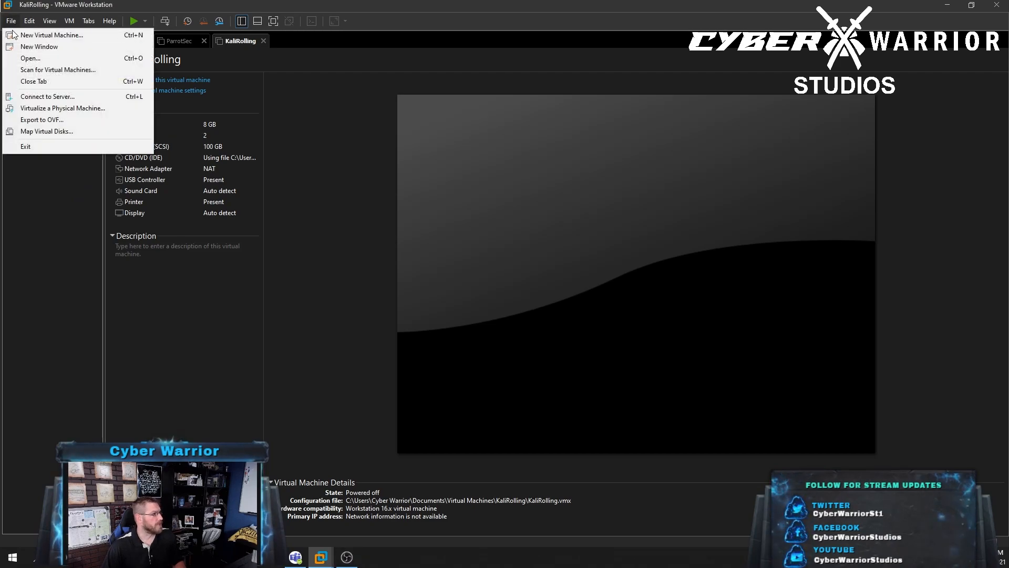
{"action": "left_click", "coordinate": [37, 35]}
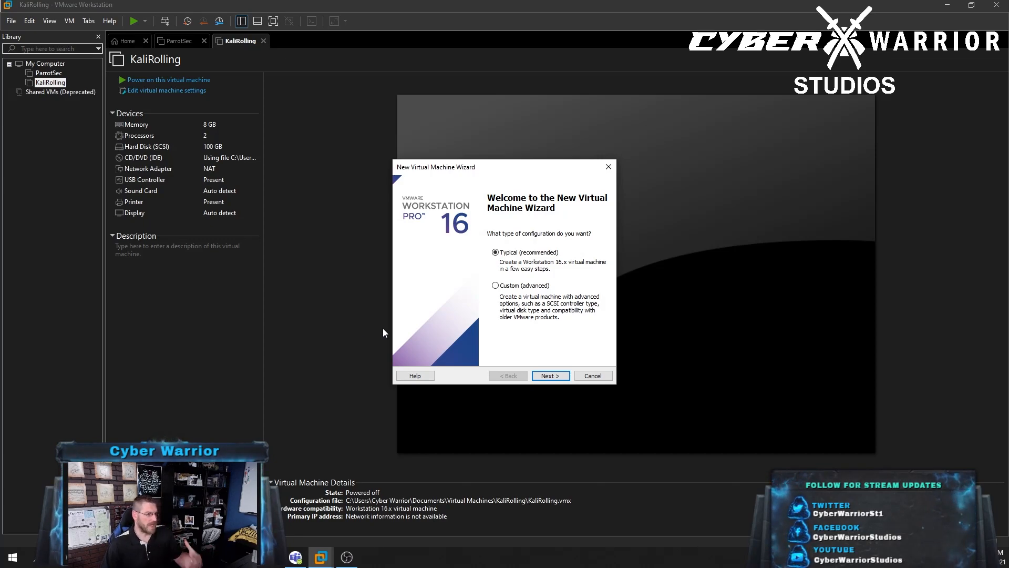
{"action": "left_click", "coordinate": [548, 376]}
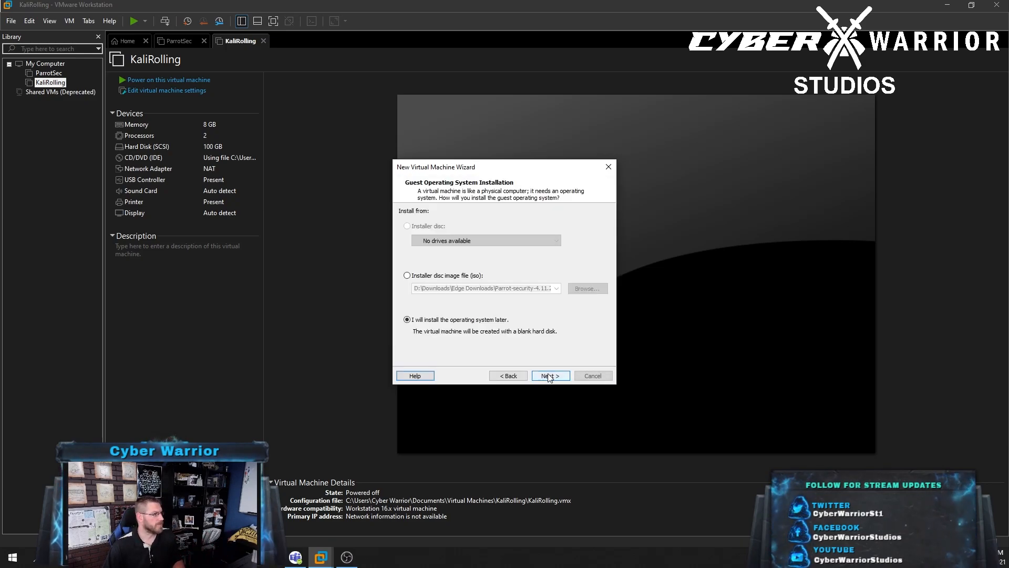
{"action": "left_click", "coordinate": [407, 275]}
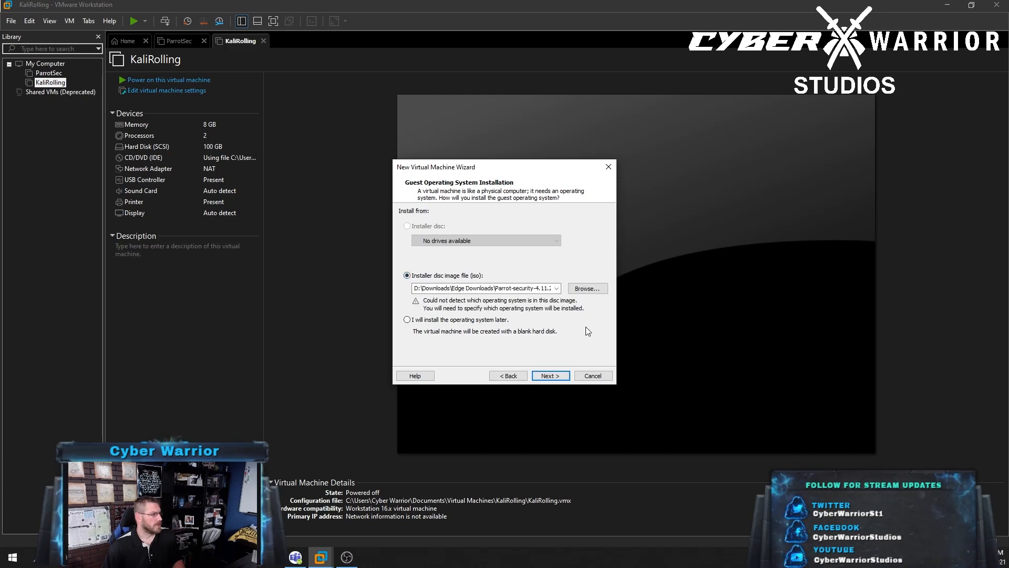
{"action": "left_click", "coordinate": [587, 288]}
{"action": "left_click", "coordinate": [537, 268]}
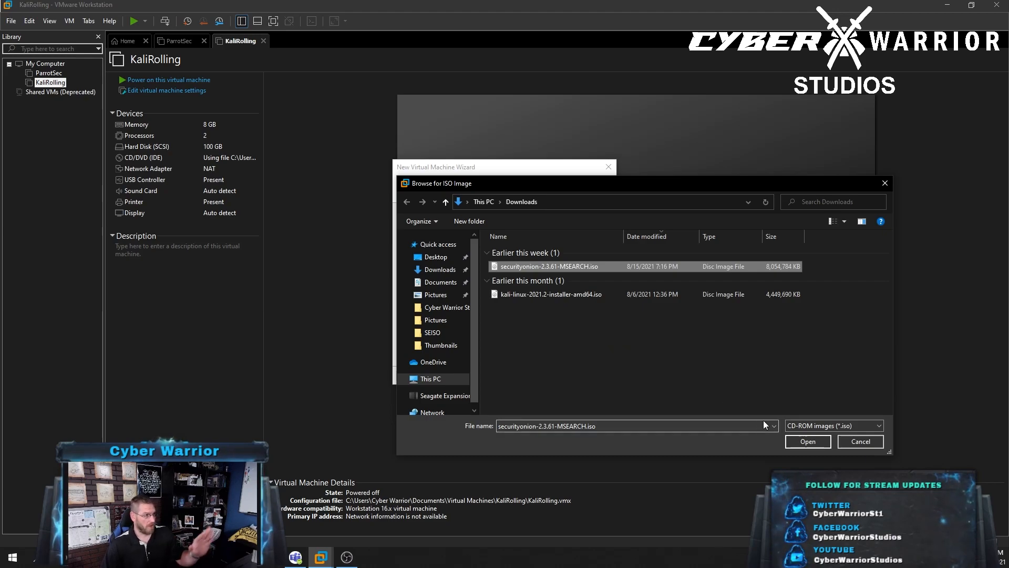
{"action": "left_click", "coordinate": [814, 443]}
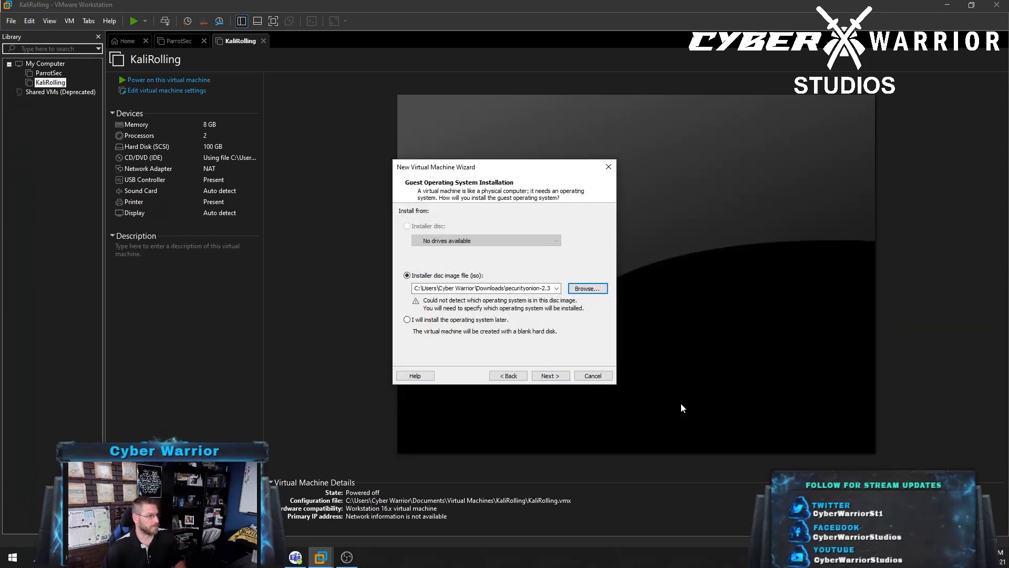
Accept Linux CentOS 7 64-bit as the guest type and name the VM SecurityOnion
{"action": "left_click", "coordinate": [550, 375]}
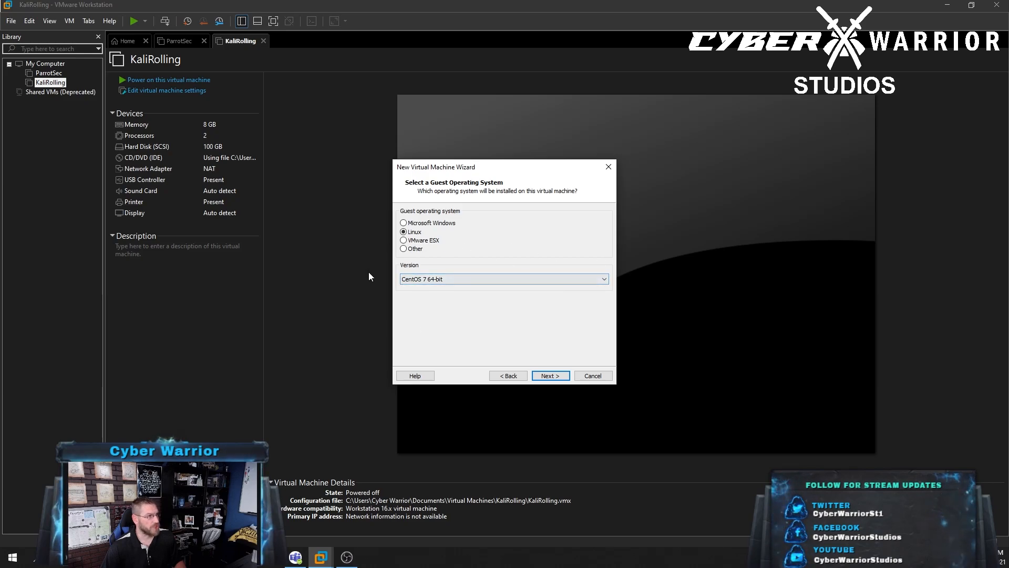
{"action": "left_click", "coordinate": [549, 375]}
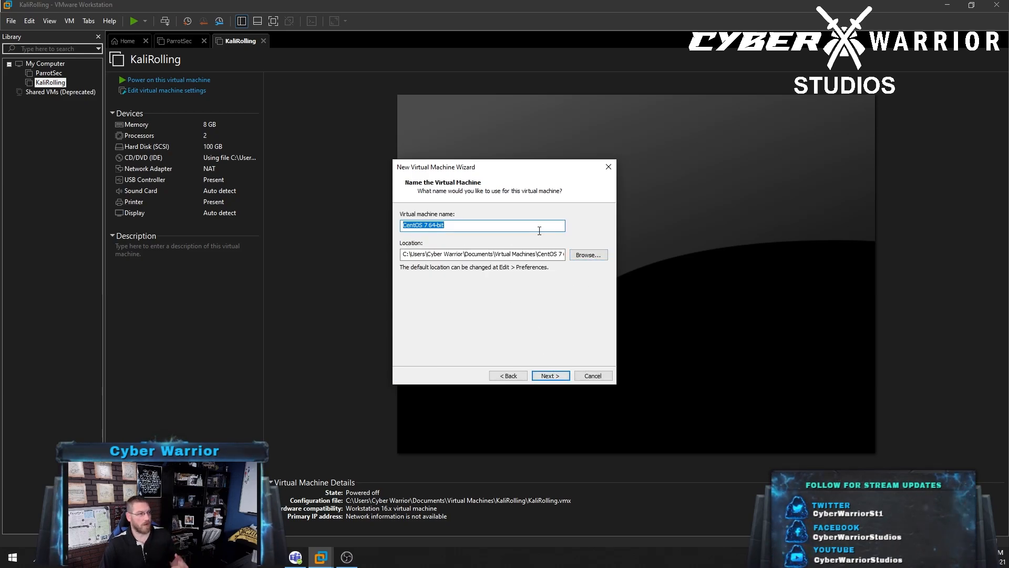
{"action": "type", "text": "SecurityOnion"}
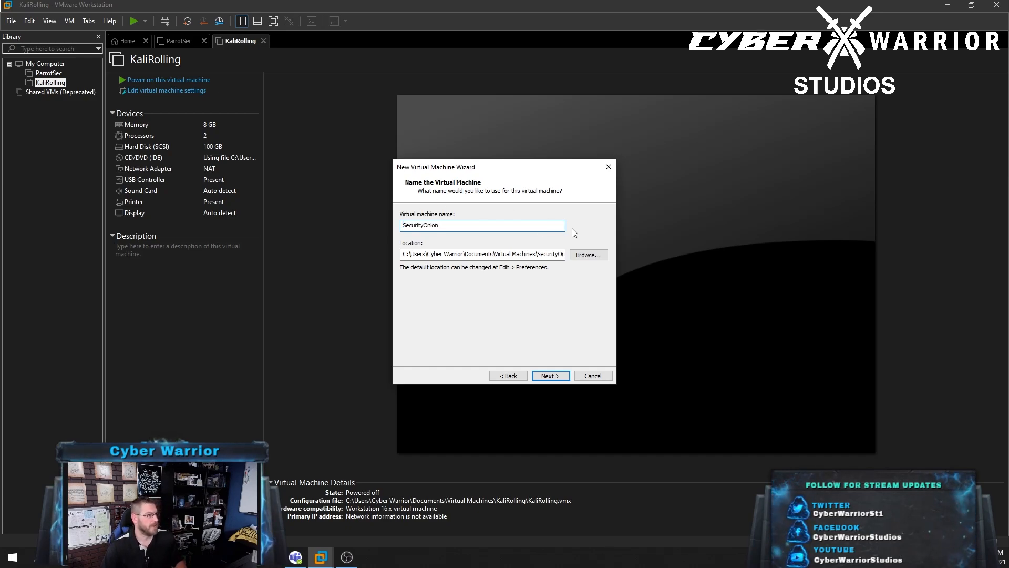
Store the VM in a new SecurityOnion folder under E:\Virtual_Machines
{"action": "left_click", "coordinate": [589, 254]}
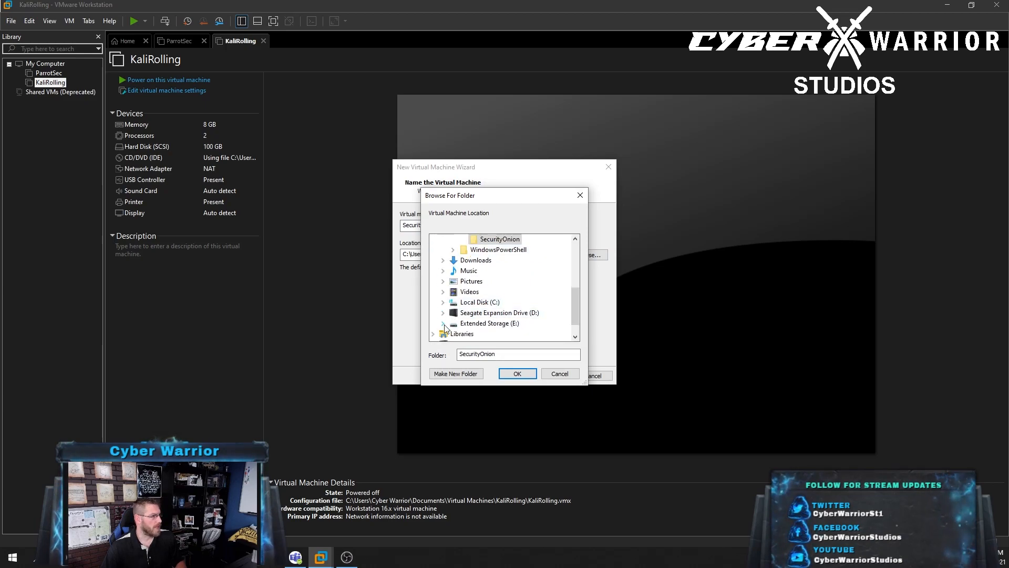
{"action": "left_click", "coordinate": [443, 323]}
{"action": "scroll", "coordinate": [463, 305], "scroll_direction": "down", "scroll_amount": 2}
{"action": "scroll", "coordinate": [468, 302], "scroll_direction": "up", "scroll_amount": 2}
{"action": "left_click", "coordinate": [493, 312]}
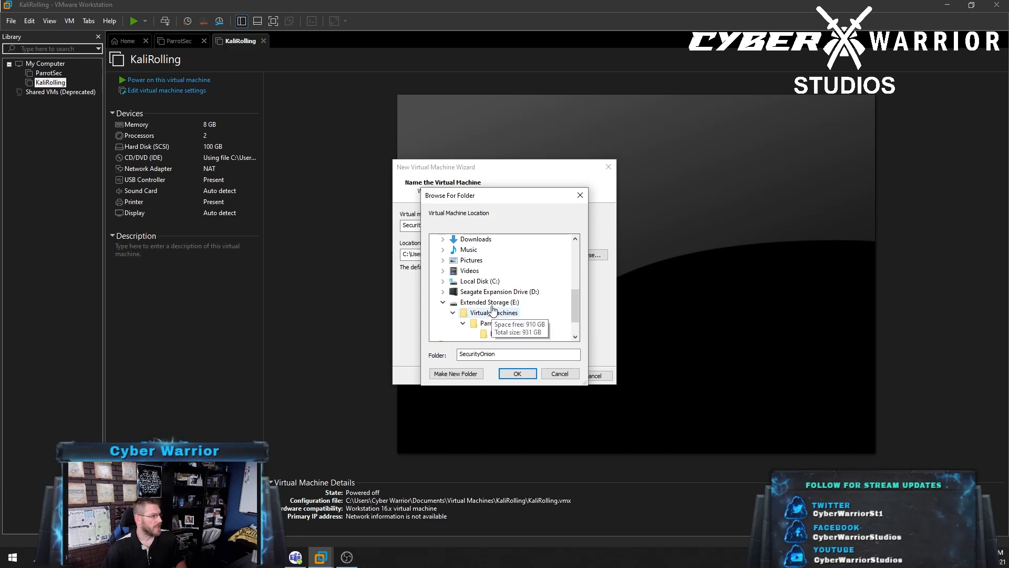
{"action": "left_click", "coordinate": [455, 373]}
{"action": "type", "text": "Secur"}
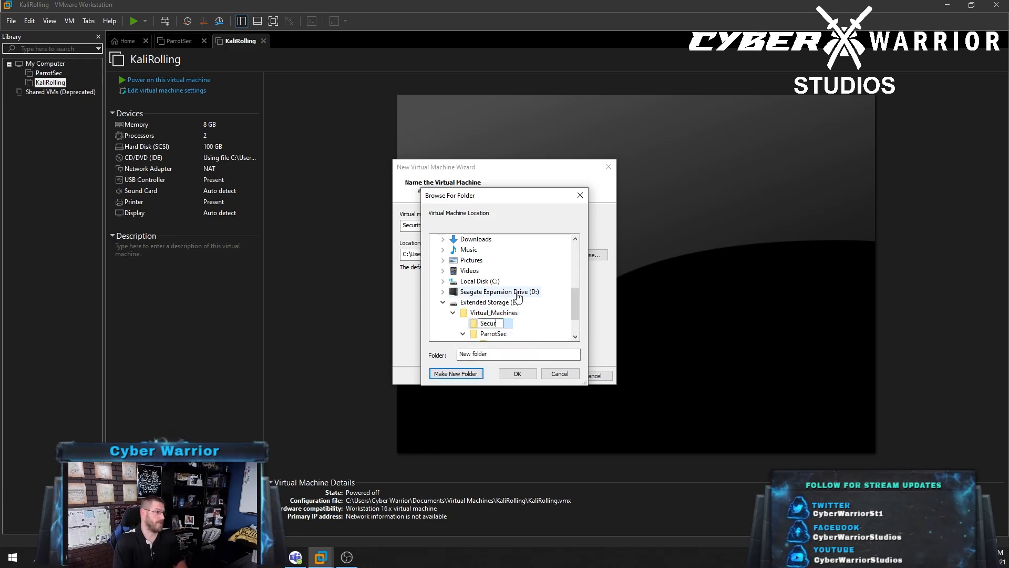
{"action": "type", "text": "ity"}
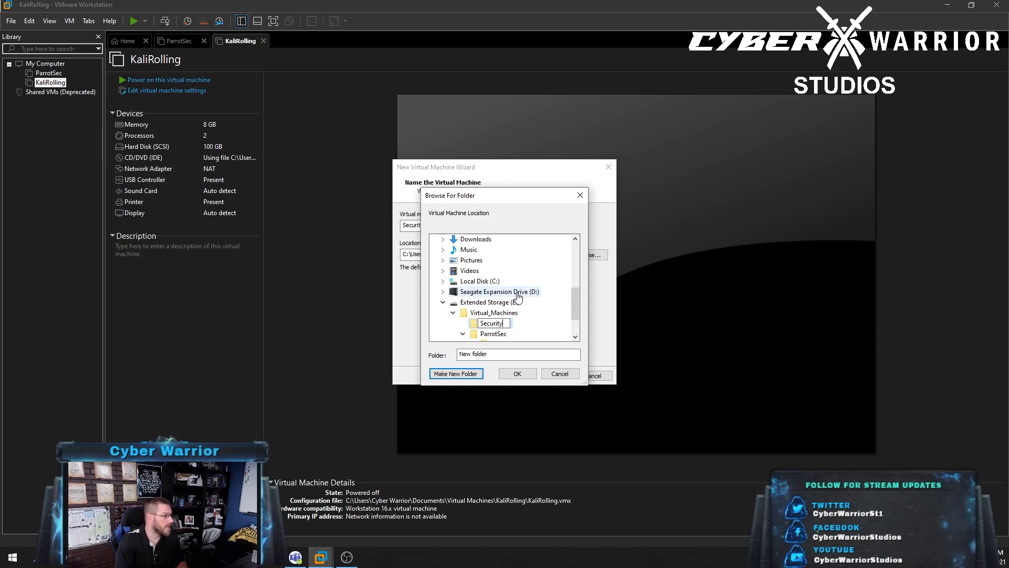
{"action": "type", "text": "Onion"}
{"action": "key", "text": "Return"}
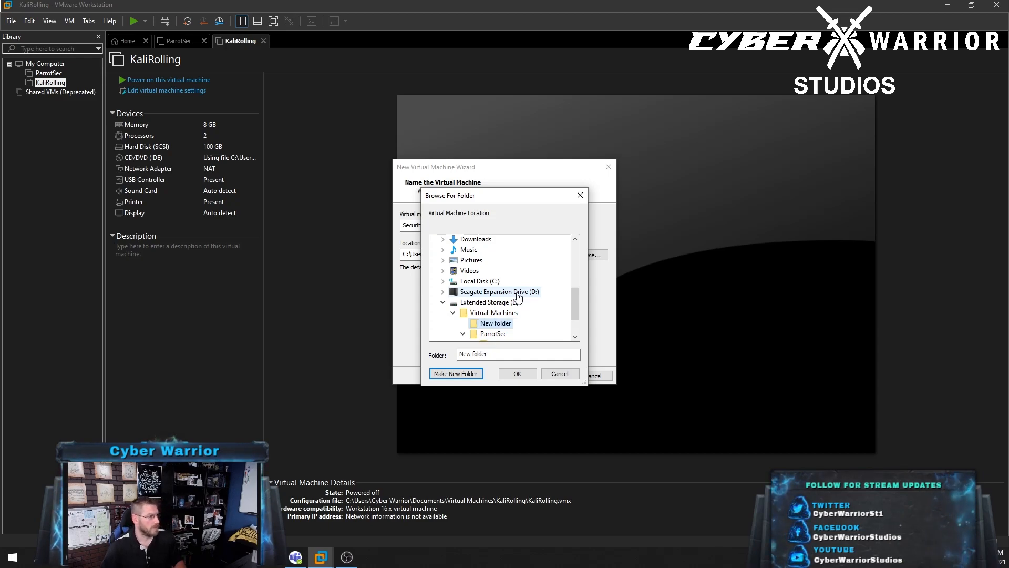
{"action": "left_click", "coordinate": [517, 374]}
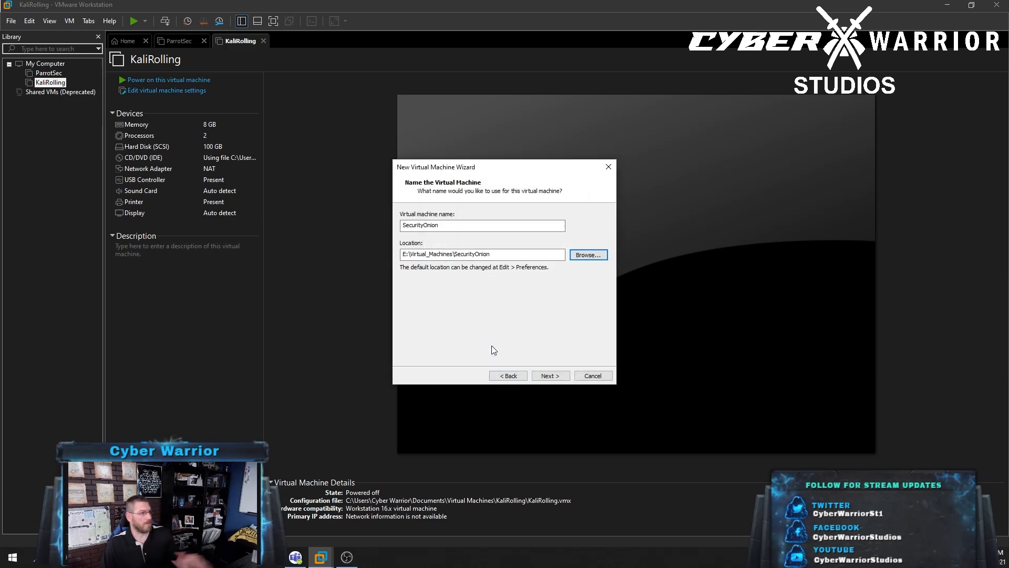
Set the virtual disk to 200 GB, stored as a single file
{"action": "left_click", "coordinate": [550, 375]}
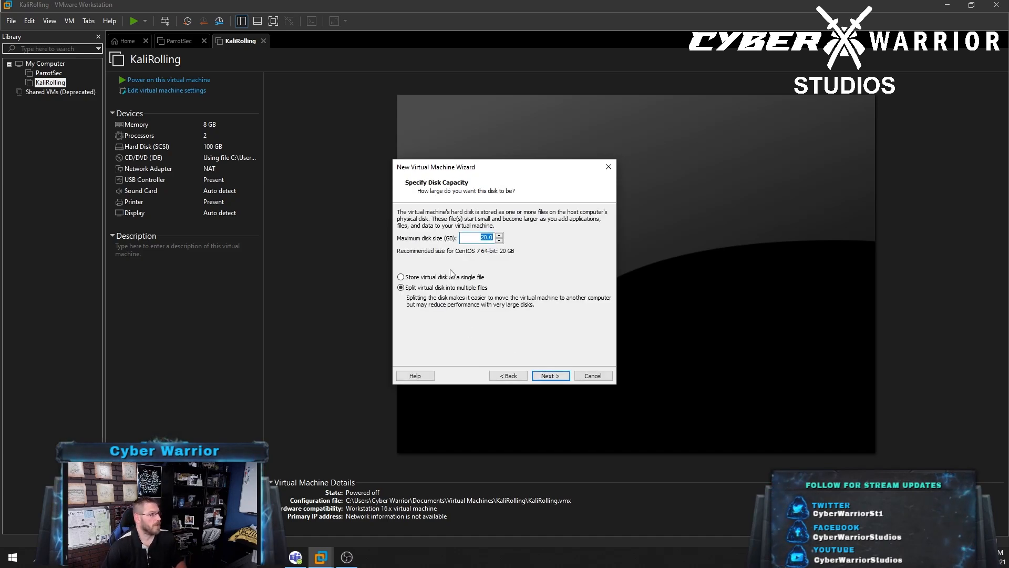
{"action": "left_click", "coordinate": [482, 238]}
{"action": "type", "text": "0"}
{"action": "left_click", "coordinate": [471, 276]}
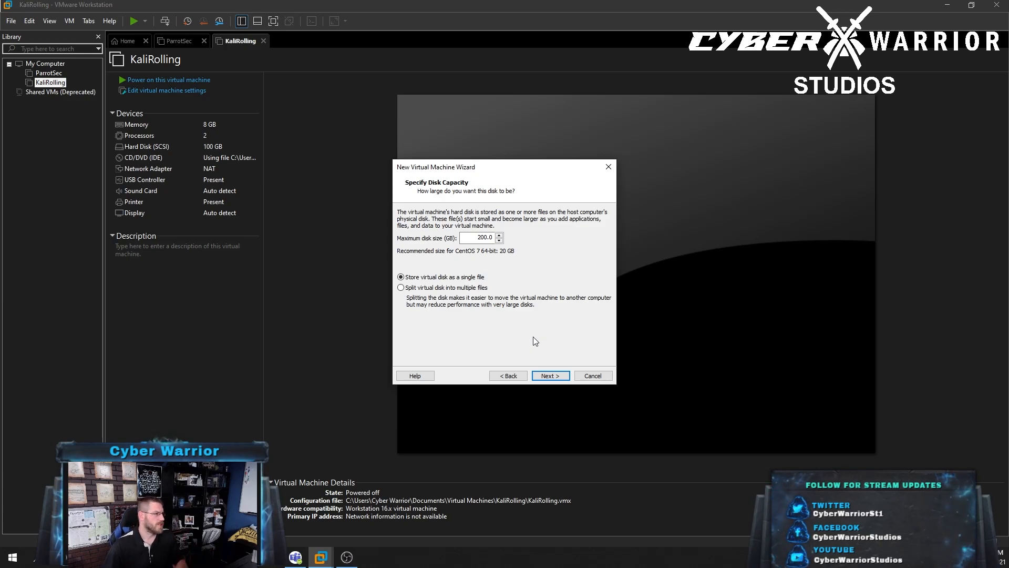
In Customize Hardware, raise the VM's memory to 16 GB
{"action": "left_click", "coordinate": [548, 376]}
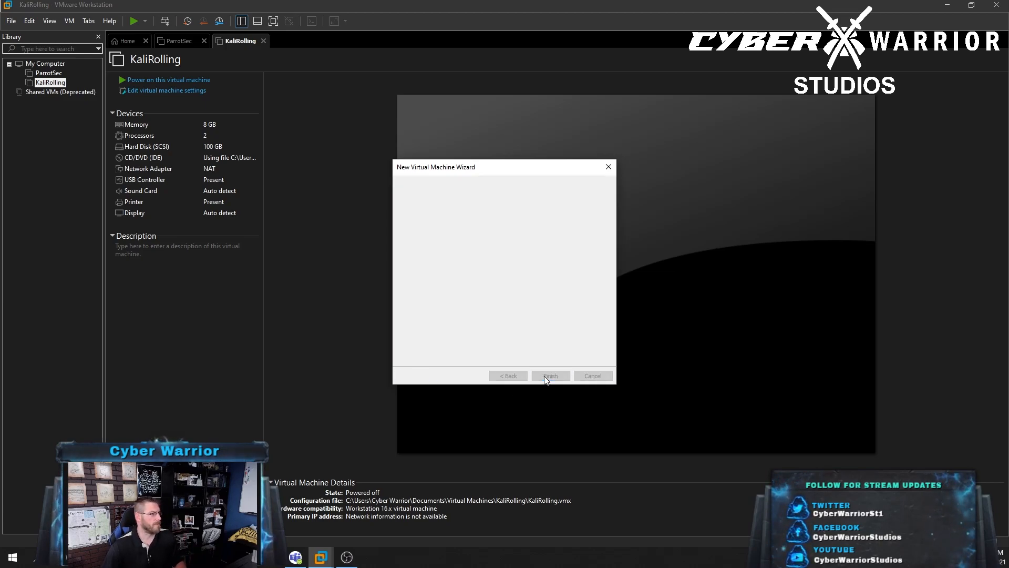
{"action": "left_click", "coordinate": [456, 317]}
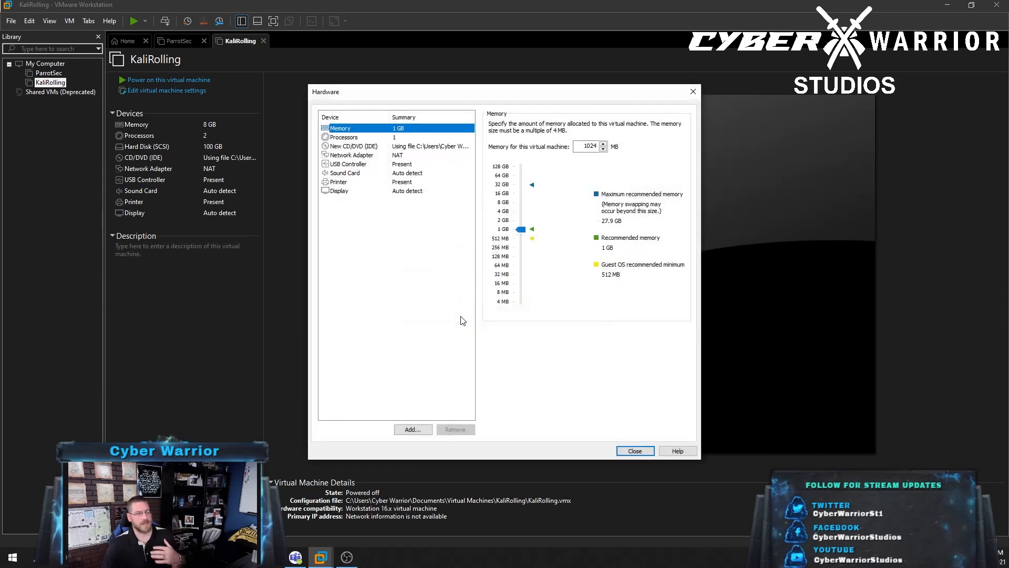
{"action": "left_click_drag", "start_coordinate": [515, 233], "coordinate": [529, 198]}
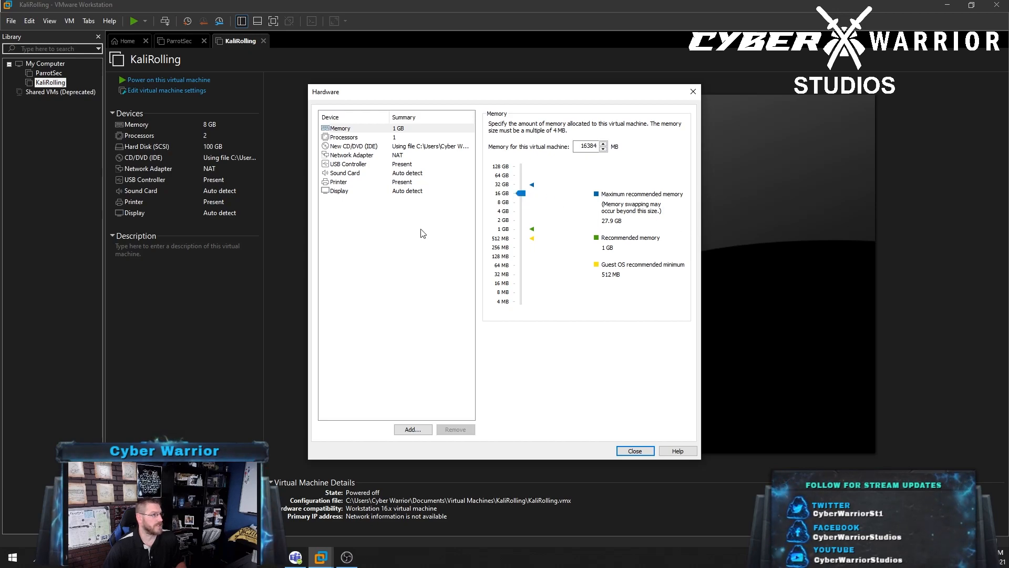
Set the processor to 4 cores and review the USB and network adapter settings
{"action": "left_click", "coordinate": [409, 137]}
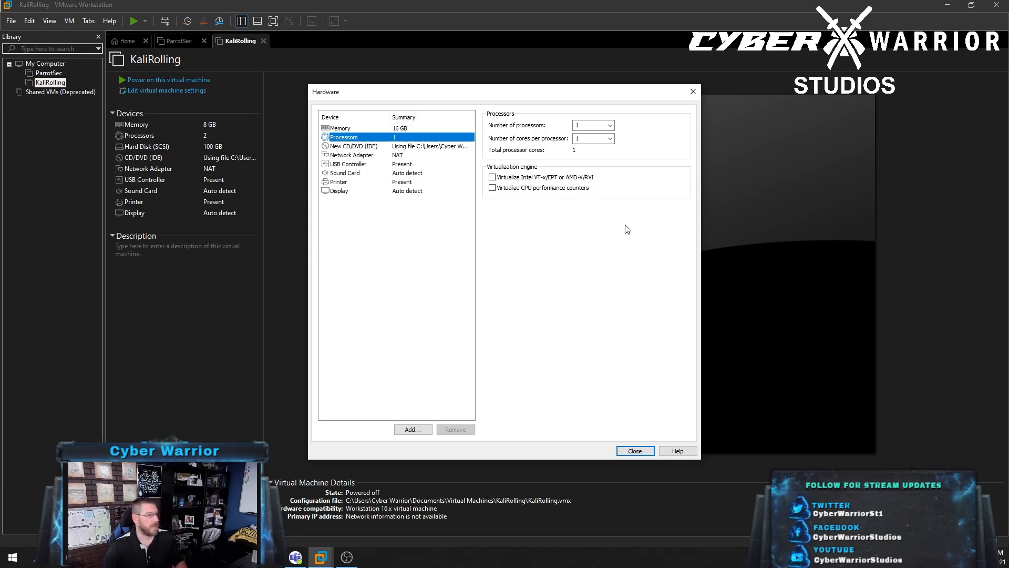
{"action": "left_click", "coordinate": [601, 141]}
{"action": "left_click", "coordinate": [610, 138]}
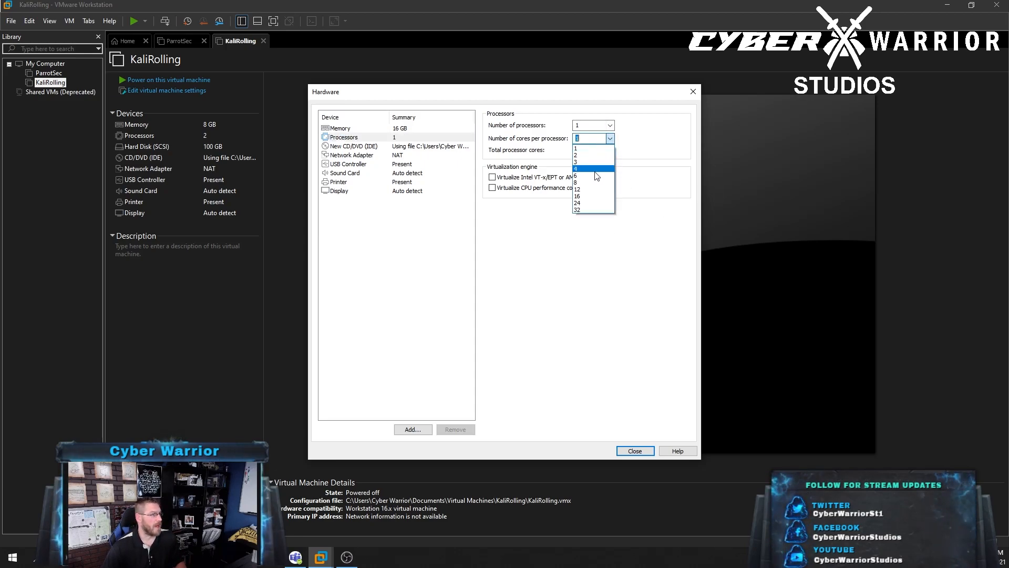
{"action": "left_click", "coordinate": [598, 174]}
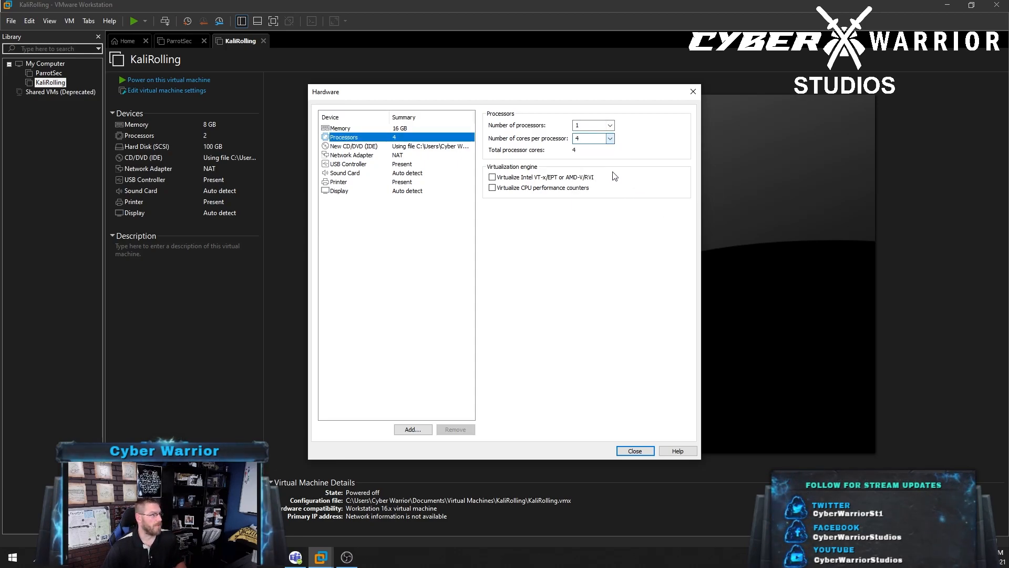
{"action": "left_click", "coordinate": [408, 164]}
{"action": "left_click", "coordinate": [404, 155]}
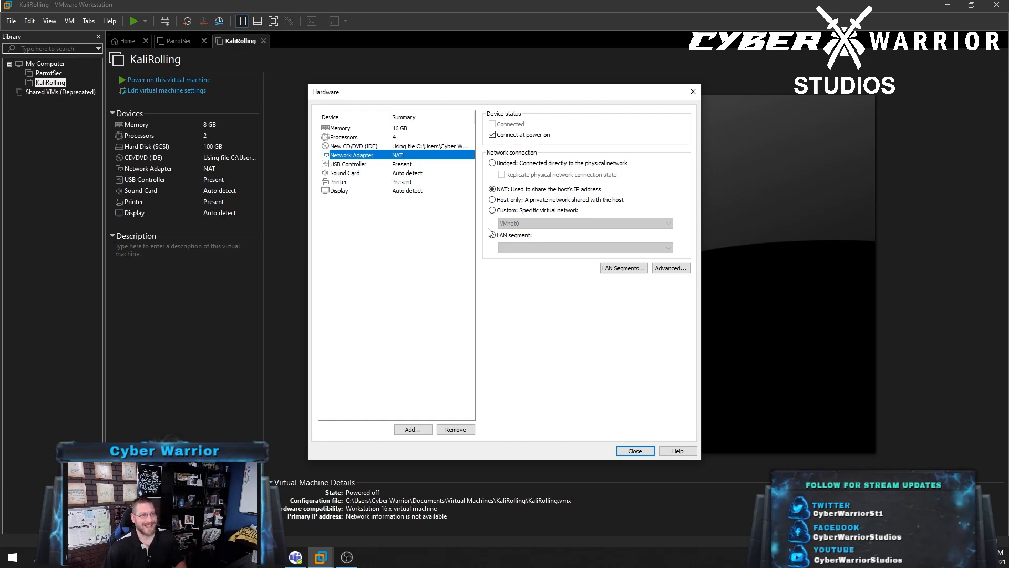
Add a second network adapter set to Bridged and close the hardware customisation
{"action": "left_click", "coordinate": [412, 430]}
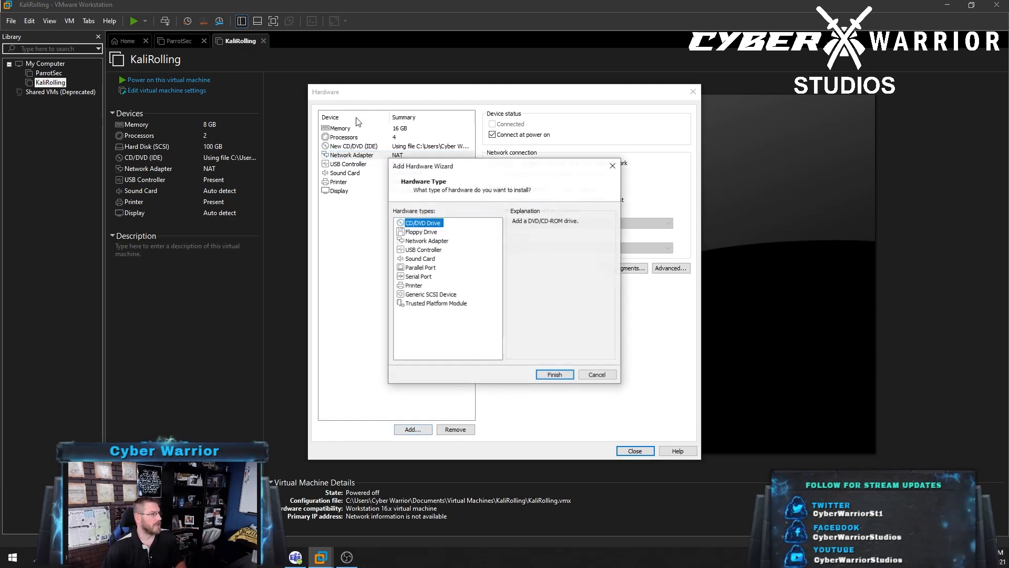
{"action": "left_click", "coordinate": [427, 241]}
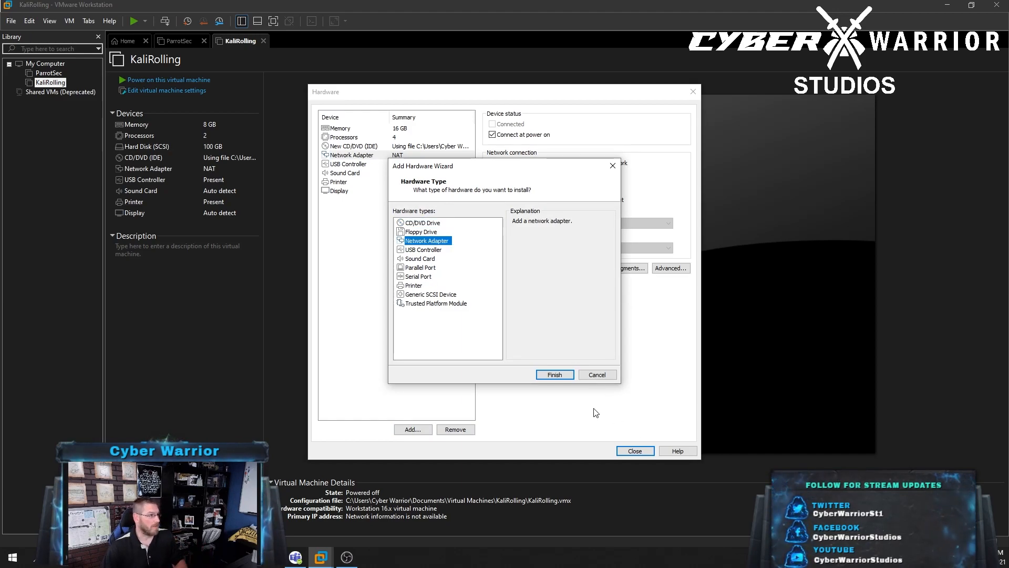
{"action": "left_click", "coordinate": [560, 375]}
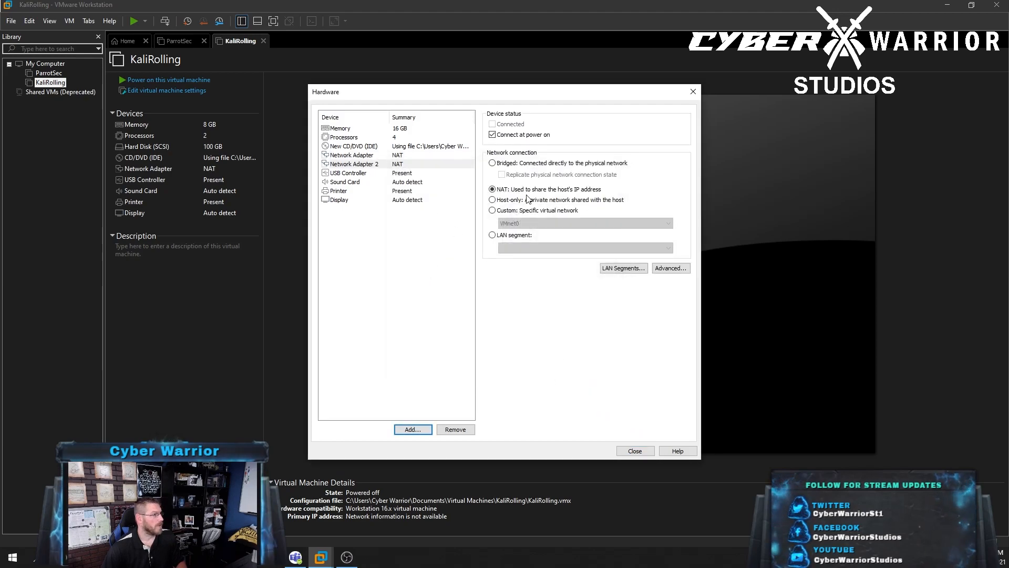
{"action": "left_click", "coordinate": [493, 163]}
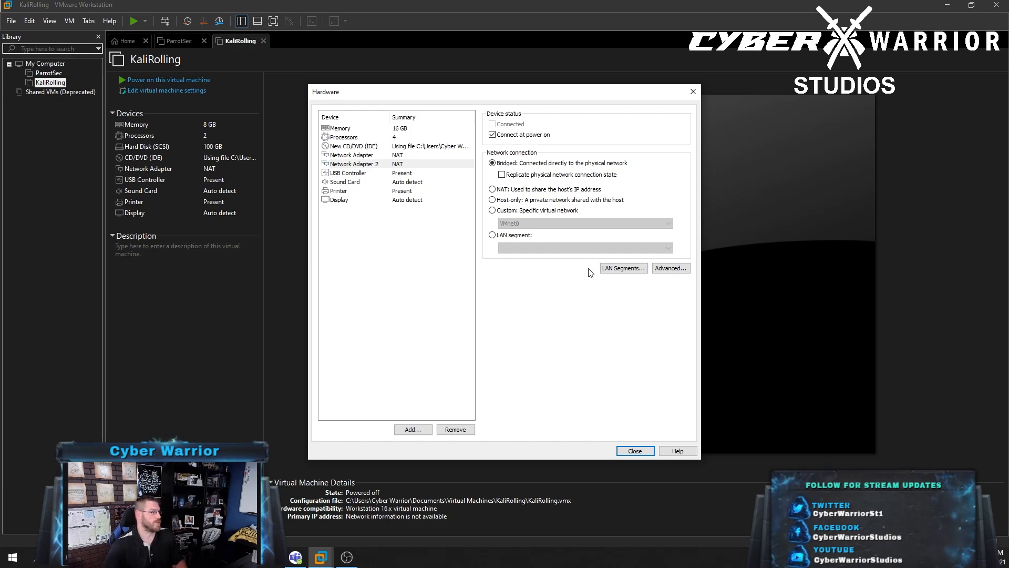
{"action": "left_click", "coordinate": [419, 264]}
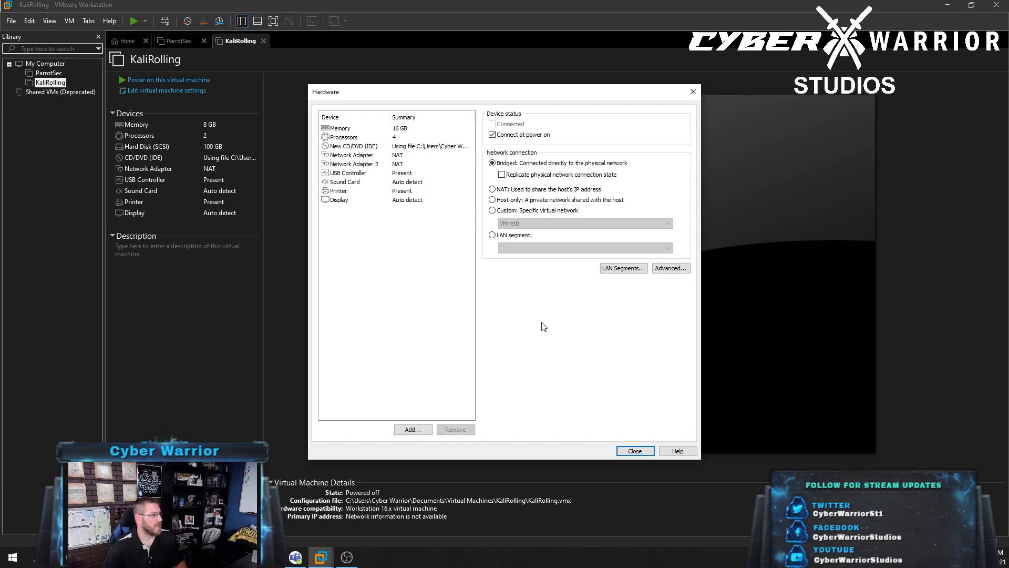
{"action": "left_click", "coordinate": [374, 181]}
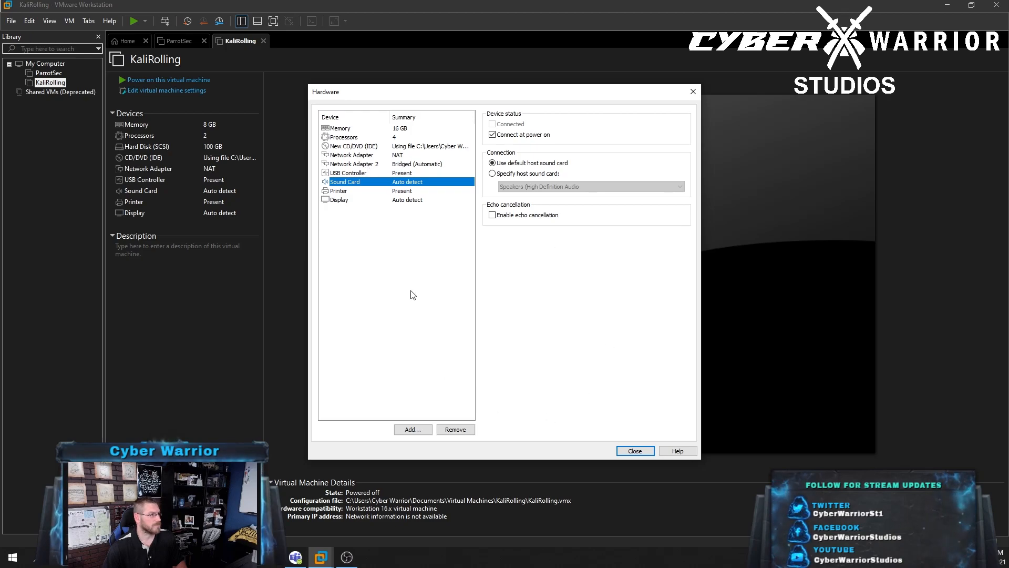
{"action": "left_click", "coordinate": [625, 451]}
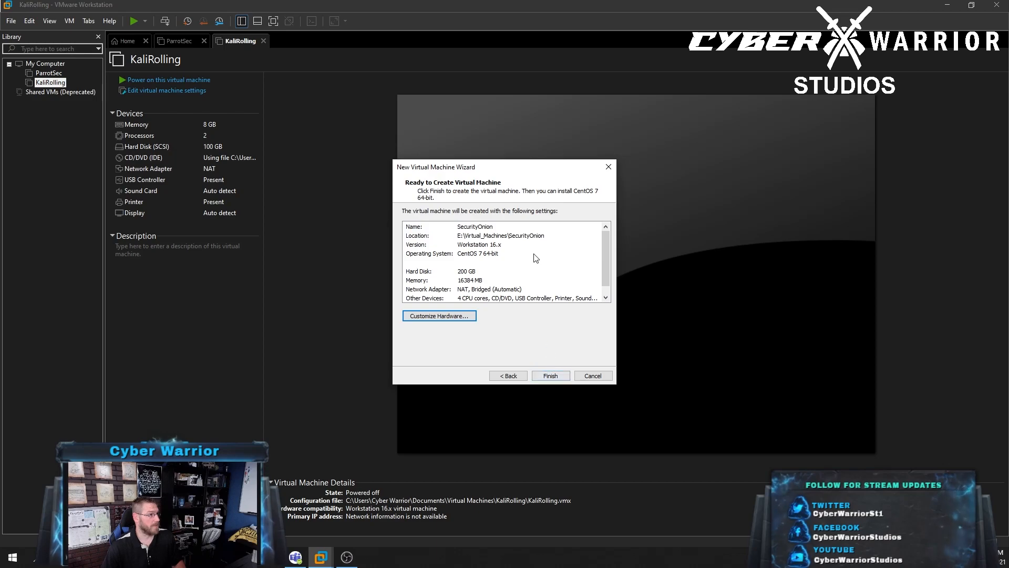
Finish the wizard, power on the SecurityOnion VM and focus its console
{"action": "left_click", "coordinate": [550, 376]}
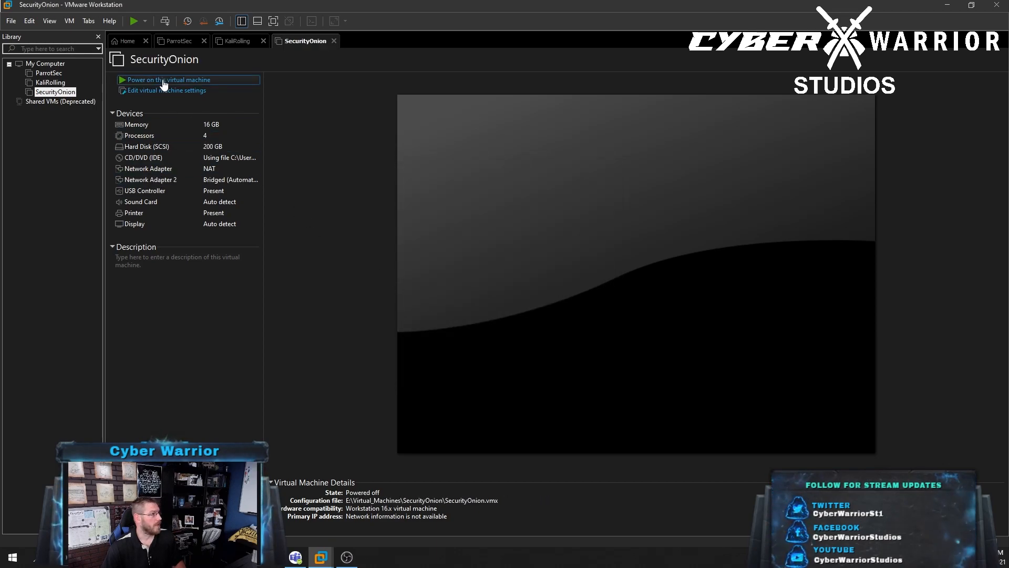
{"action": "left_click", "coordinate": [164, 81]}
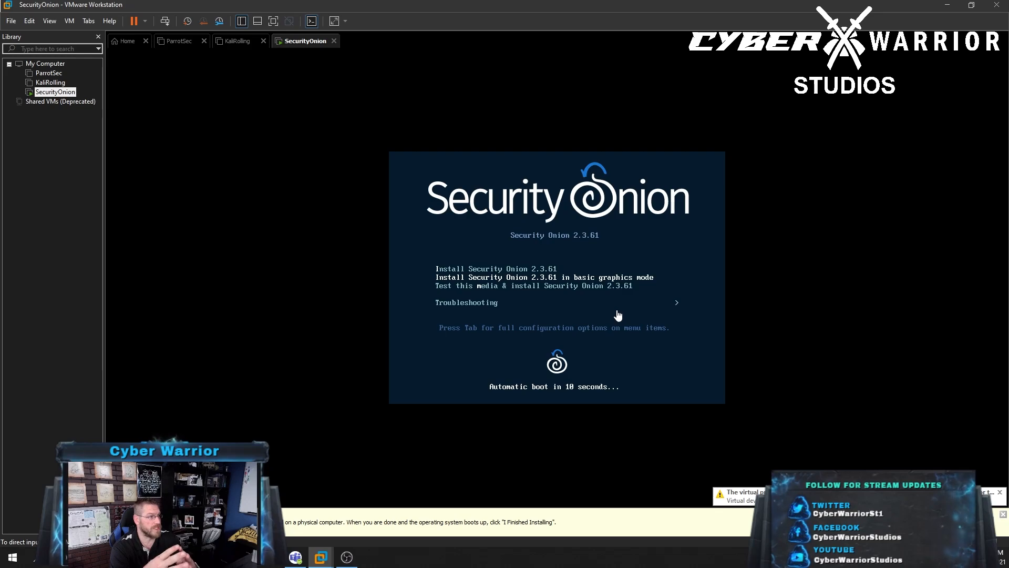
{"action": "left_click", "coordinate": [647, 286]}
Launch 'Install Security Onion 2.3.61' and wait for the data-erase warning
{"action": "key", "text": "Return"}
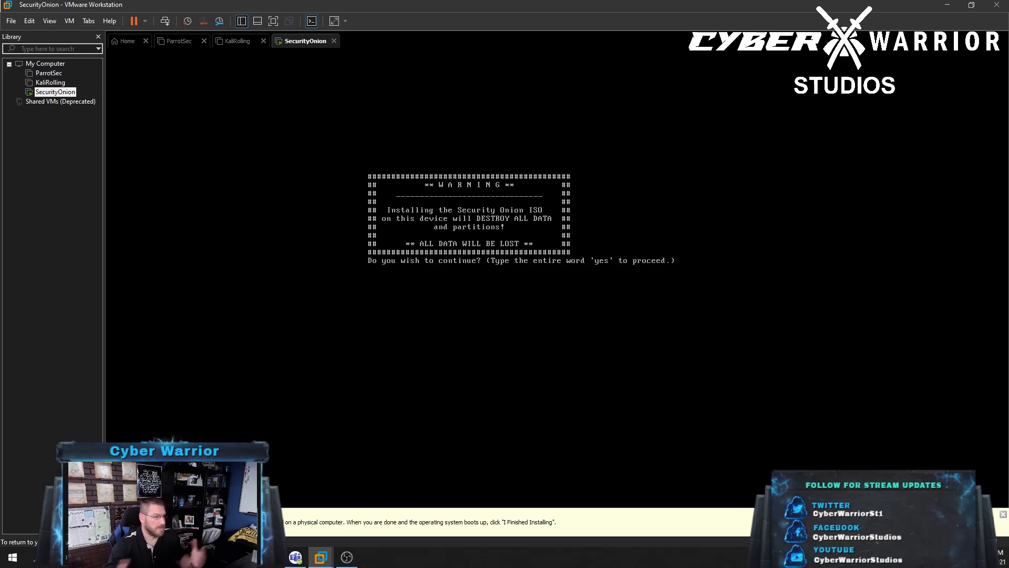
Confirm the install with 'yes', create the admin username and password, then reboot when finished
{"action": "type", "text": "yes"}
{"action": "key", "text": "Return"}
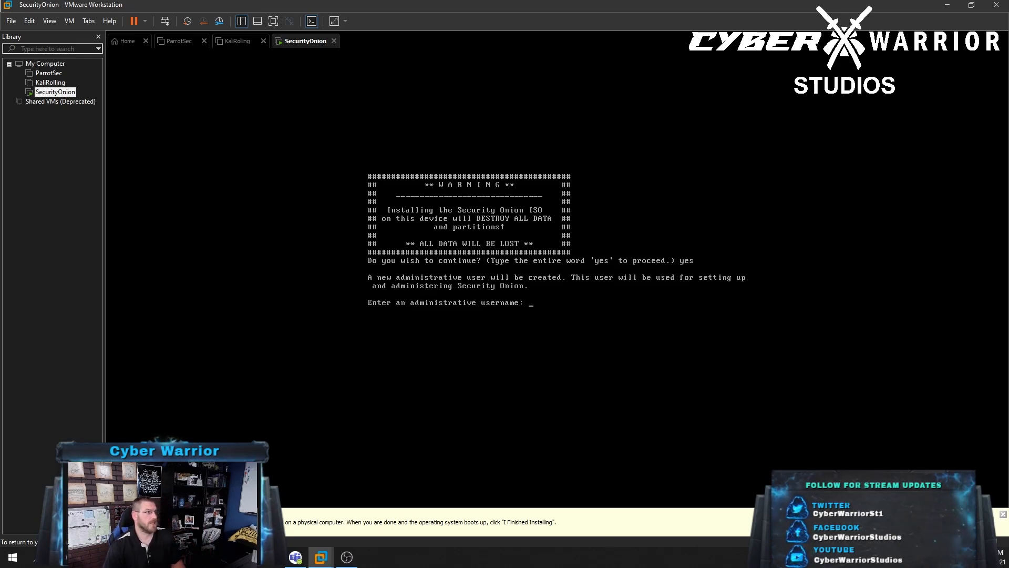
{"action": "type", "text": "cyberwarrior"}
{"action": "key", "text": "Return"}
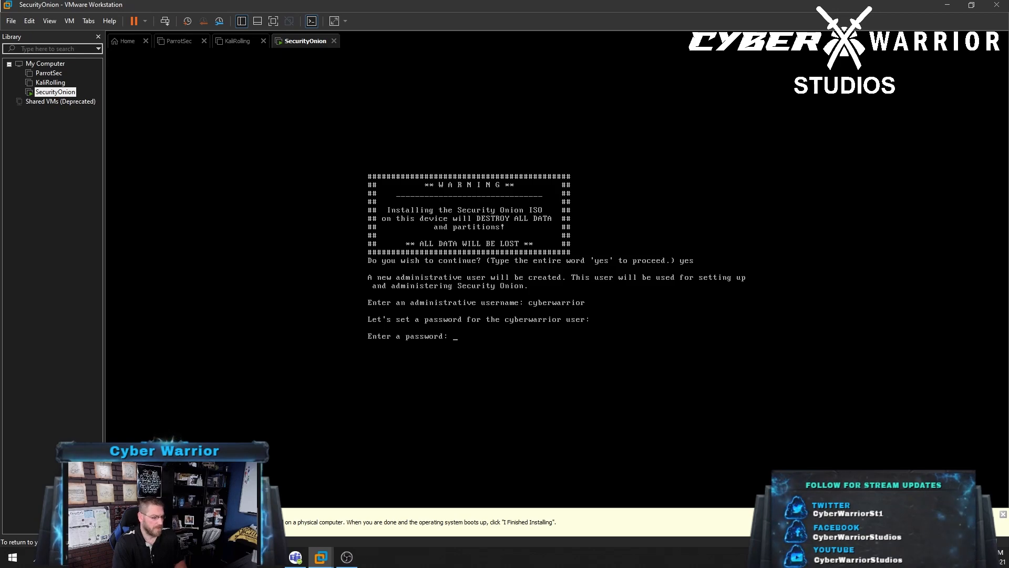
{"action": "key", "text": "Return"}
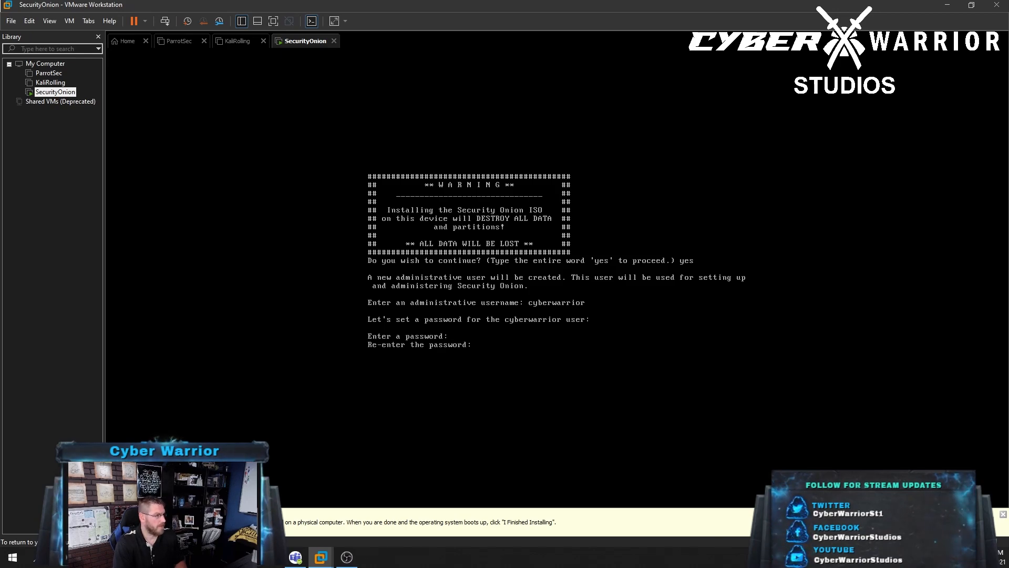
{"action": "key", "text": "Return"}
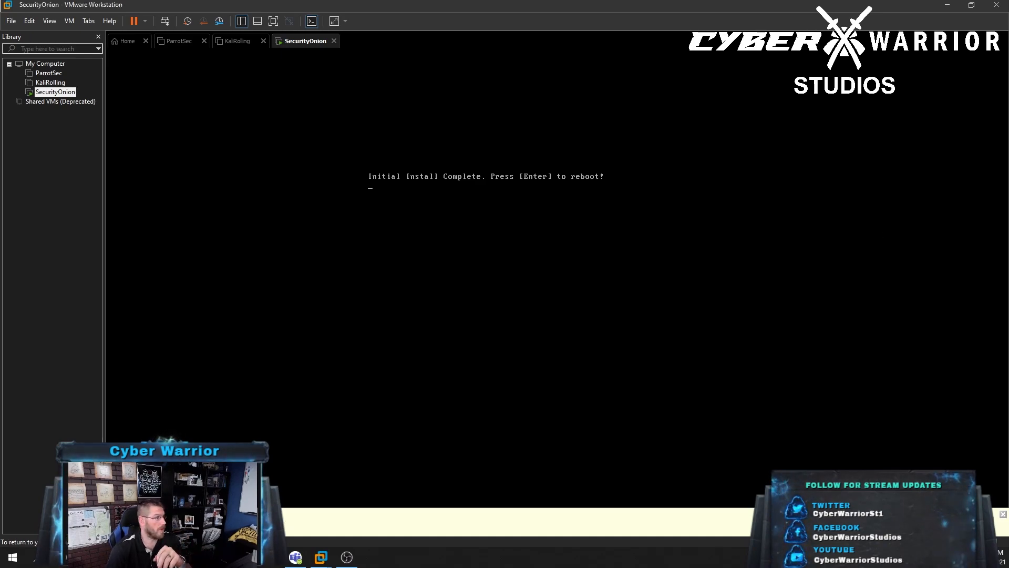
{"action": "key", "text": "ctrl+g"}
{"action": "key", "text": "Return"}
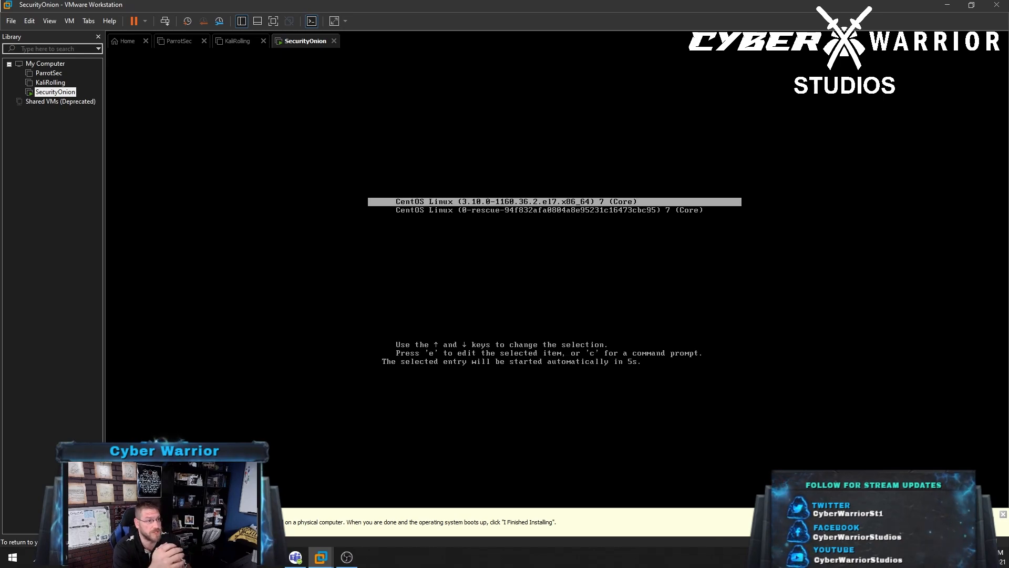
Boot the default CentOS entry and log in with the admin username and password
{"action": "key", "text": "Return"}
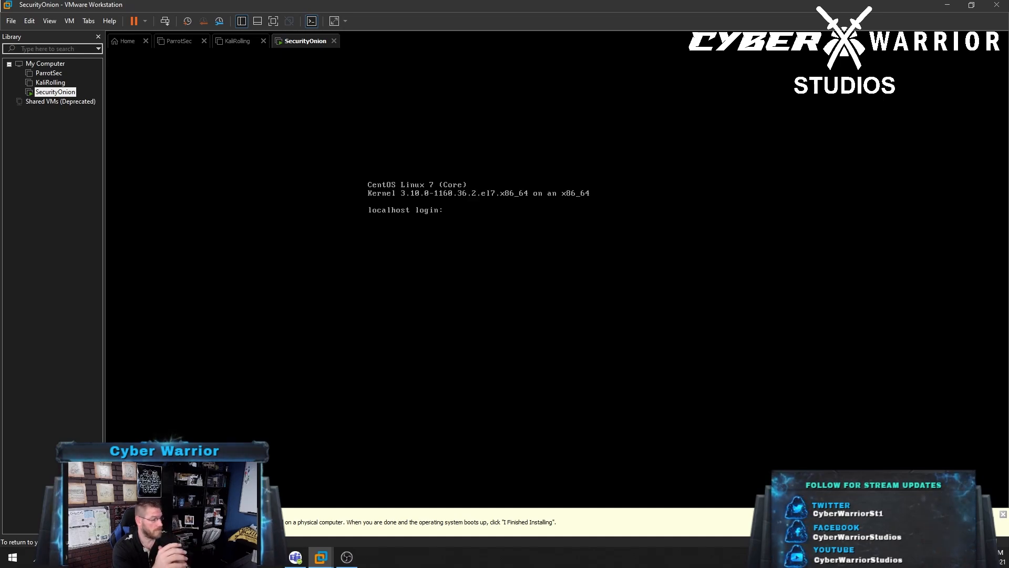
{"action": "type", "text": "cybe"}
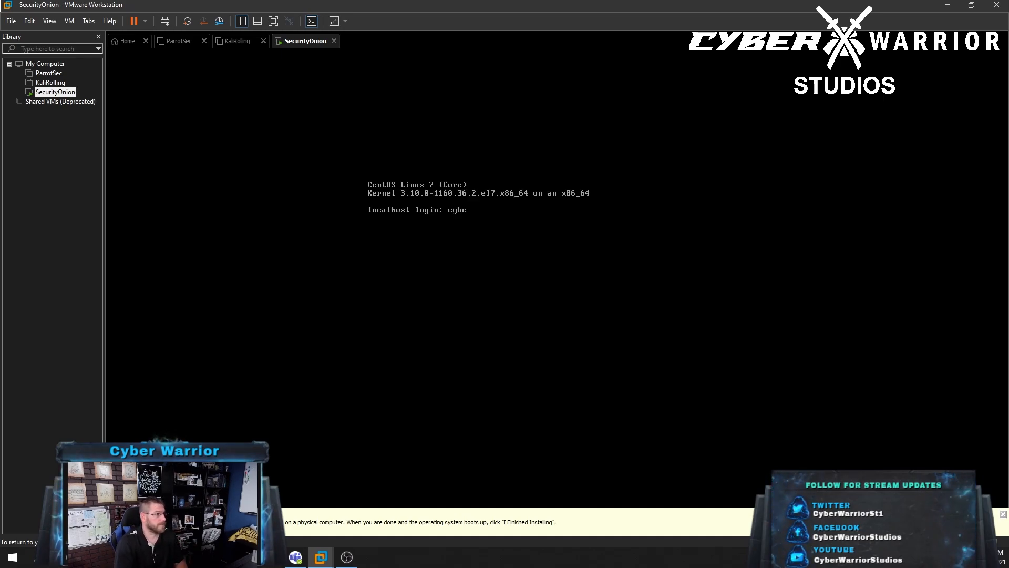
{"action": "type", "text": "rwarrior"}
{"action": "key", "text": "Return"}
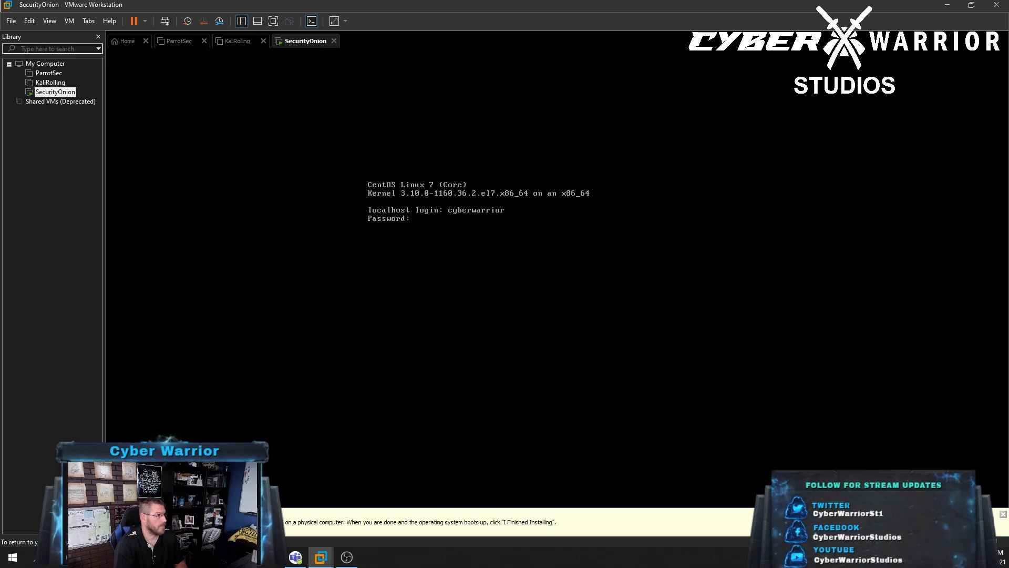
{"action": "key", "text": "Return"}
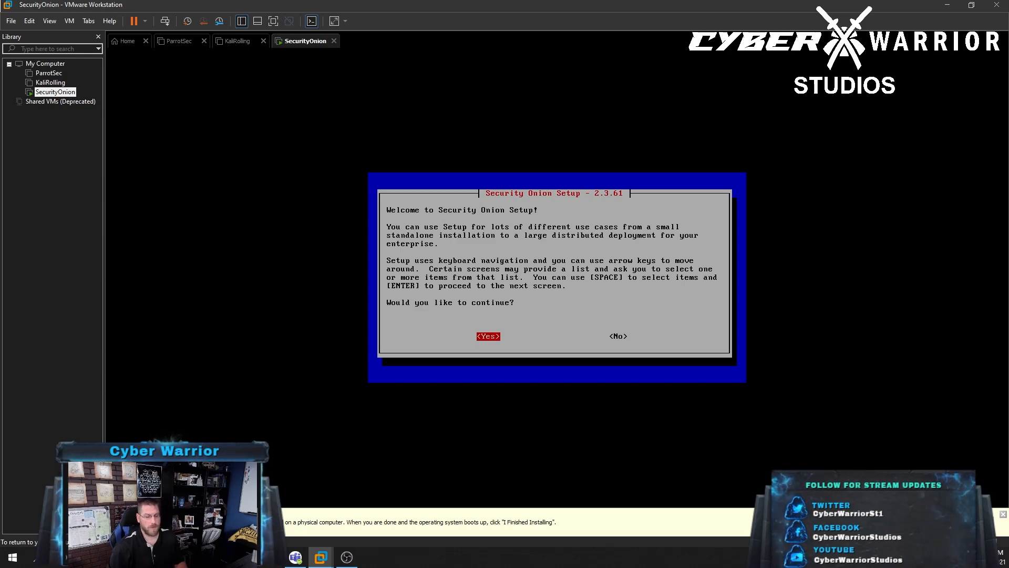
Begin the standard Security Onion install and select STANDALONE as the install type
{"action": "key", "text": "Return"}
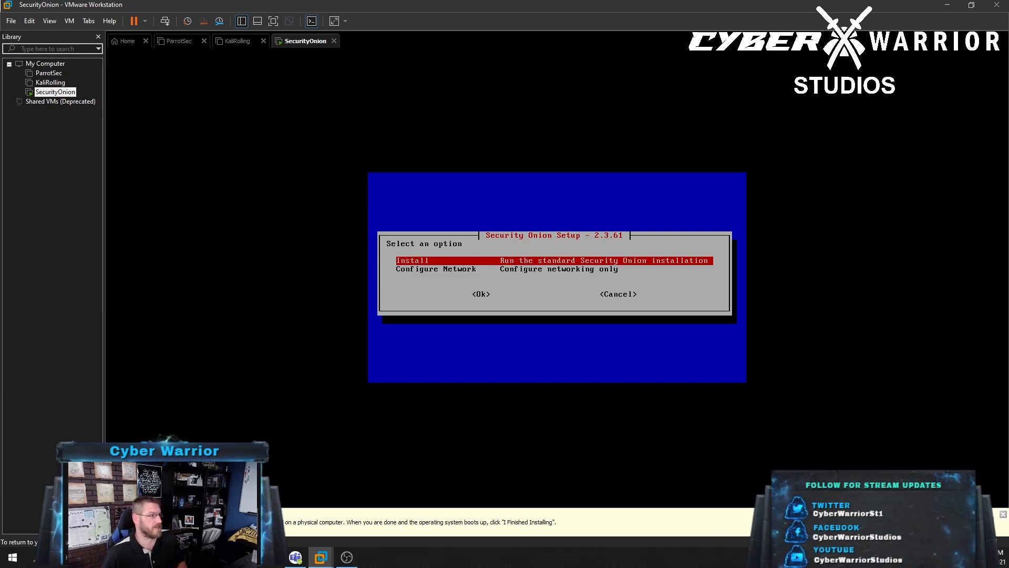
{"action": "key", "text": "Return"}
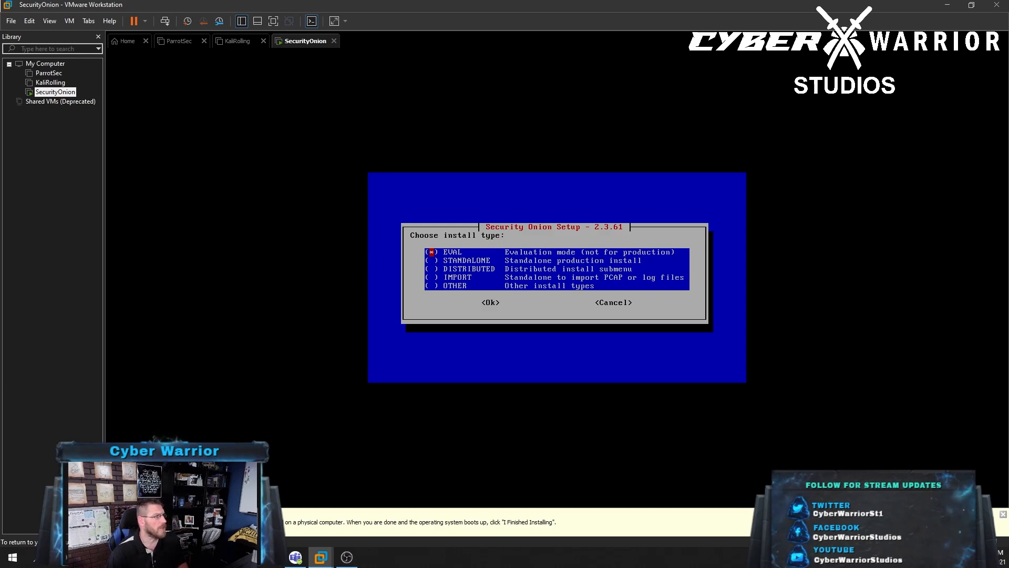
{"action": "key", "text": "Down"}
{"action": "key", "text": "Down"}
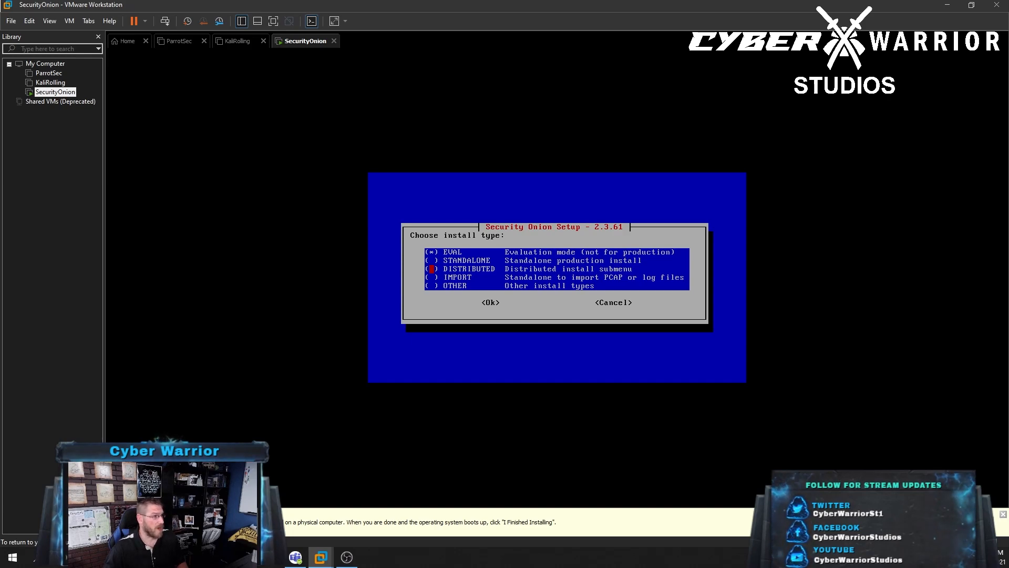
{"action": "key", "text": "Down"}
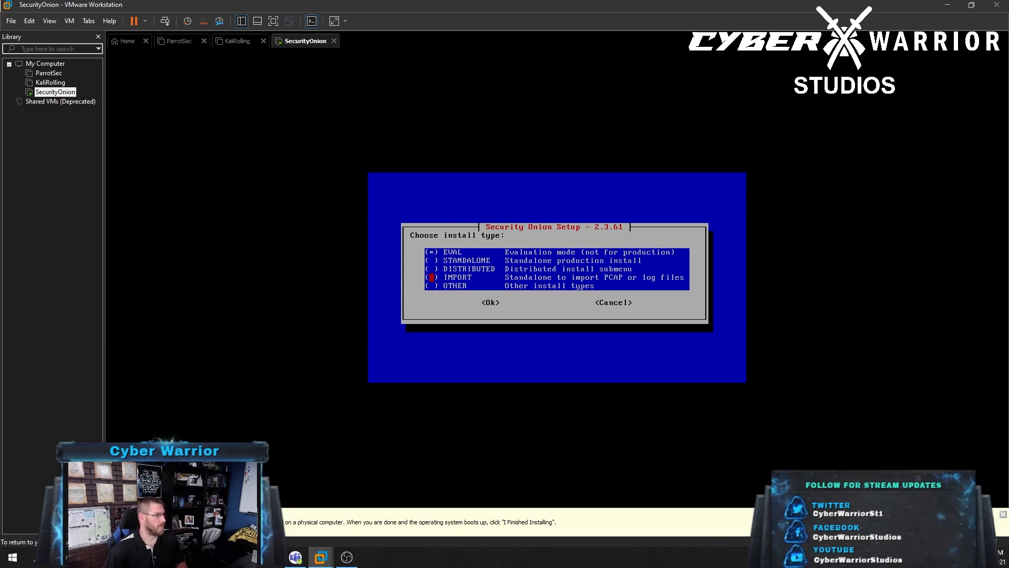
{"action": "key", "text": "Up"}
{"action": "key", "text": "Up"}
{"action": "key", "text": "Down"}
{"action": "key", "text": "Up"}
{"action": "key", "text": "Tab"}
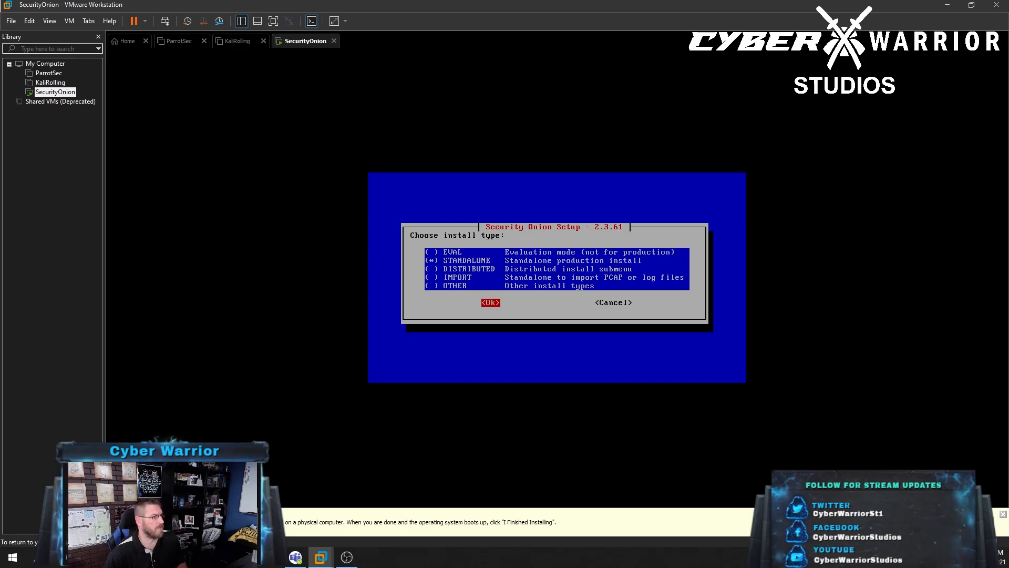
{"action": "key", "text": "Return"}
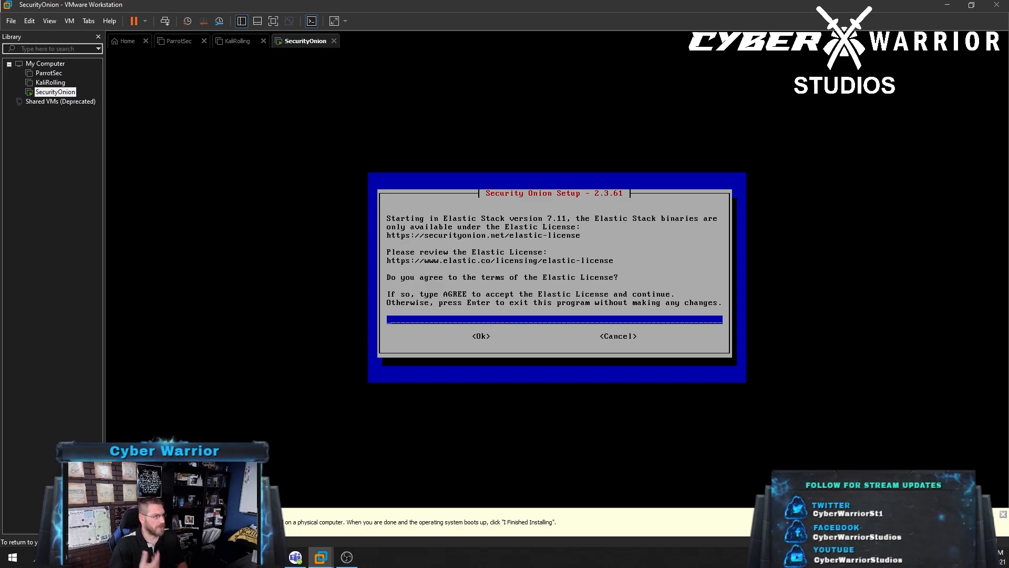
Type AGREE to accept the Elastic License and choose a Standard internet-connected manager install
{"action": "type", "text": "AGREE"}
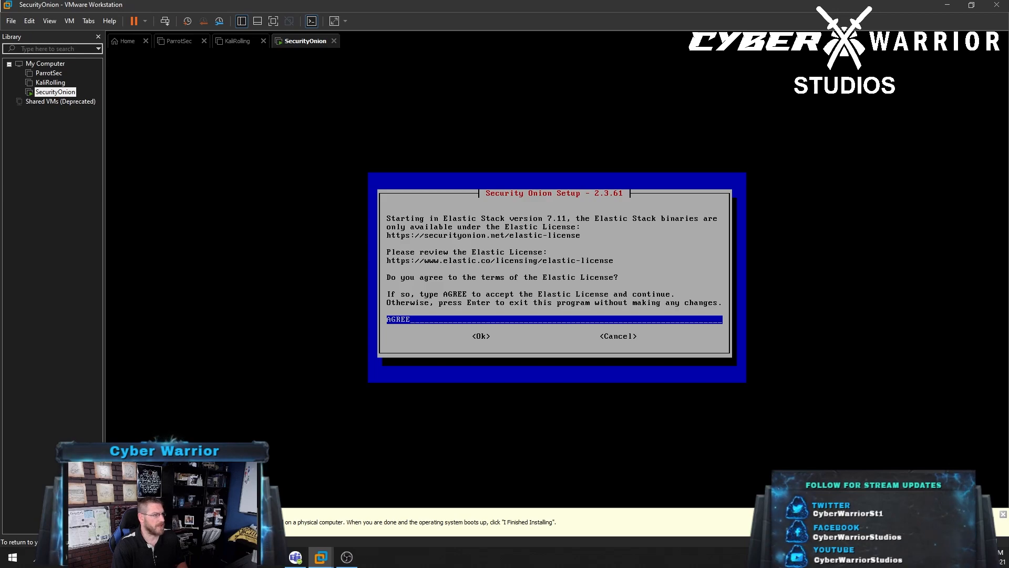
{"action": "key", "text": "Return"}
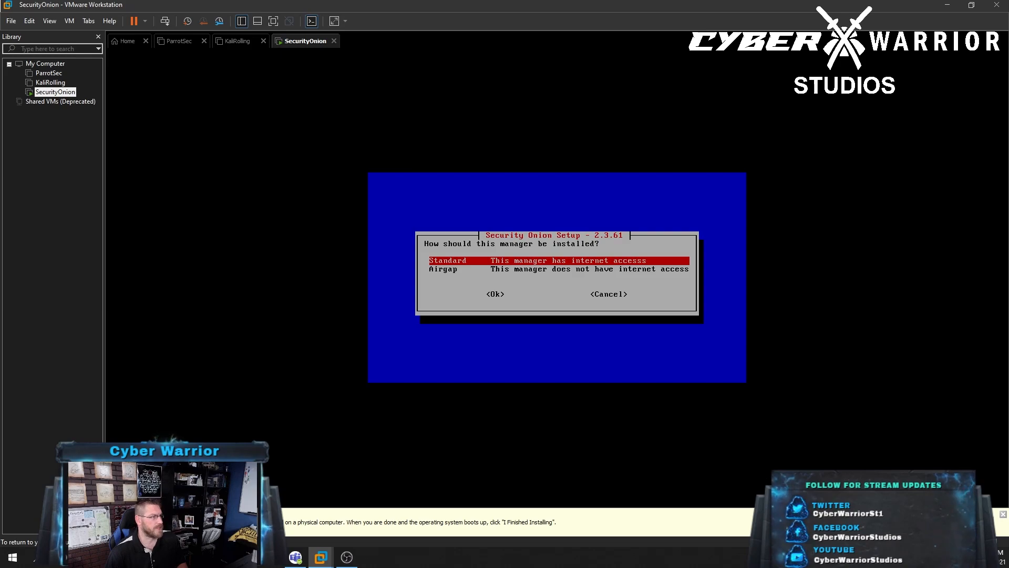
{"action": "key", "text": "Return"}
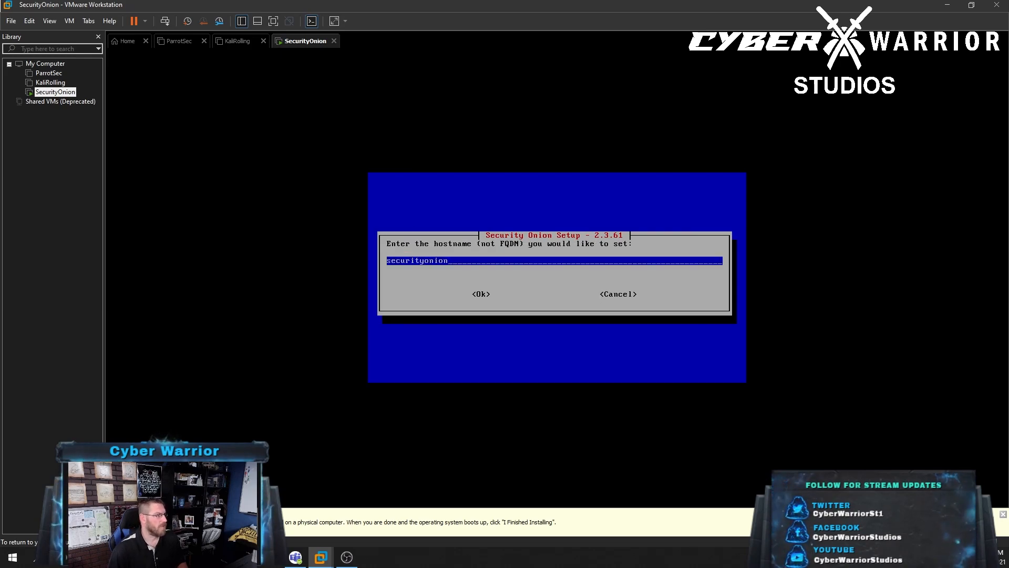
Keep hostname securityonion, leave the node description blank, and select ens33 as management NIC
{"action": "key", "text": "Return"}
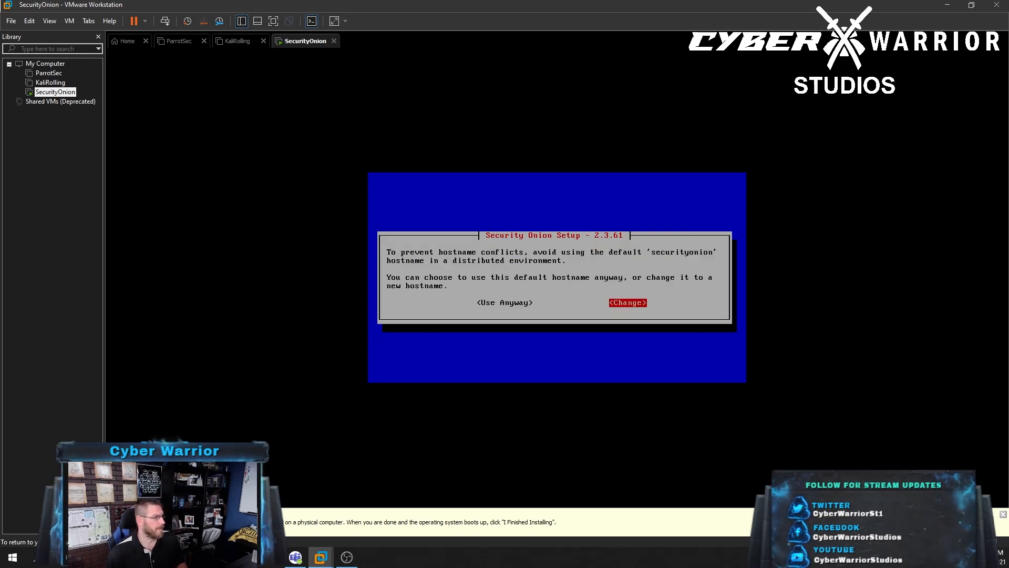
{"action": "key", "text": "Left"}
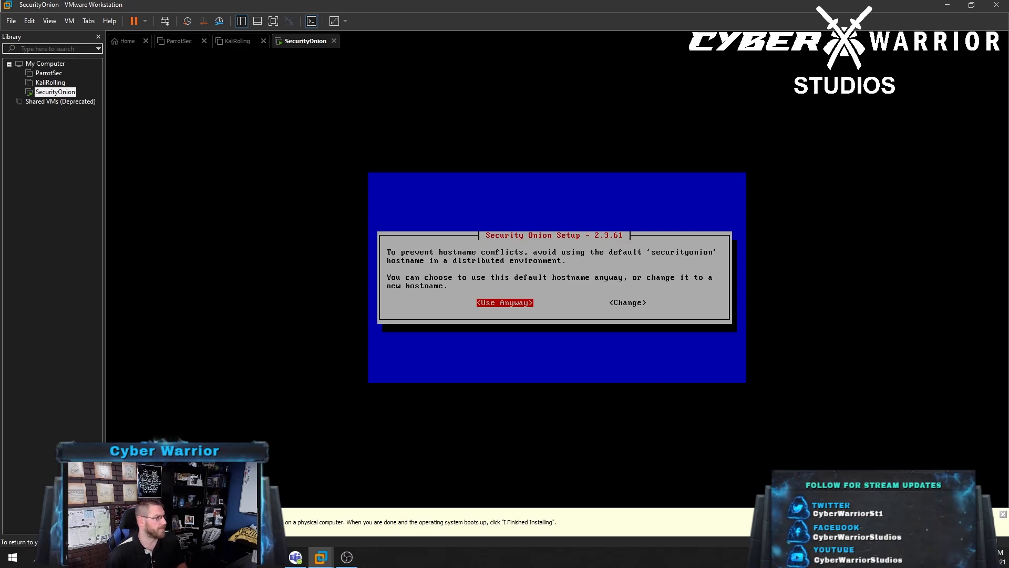
{"action": "key", "text": "Return"}
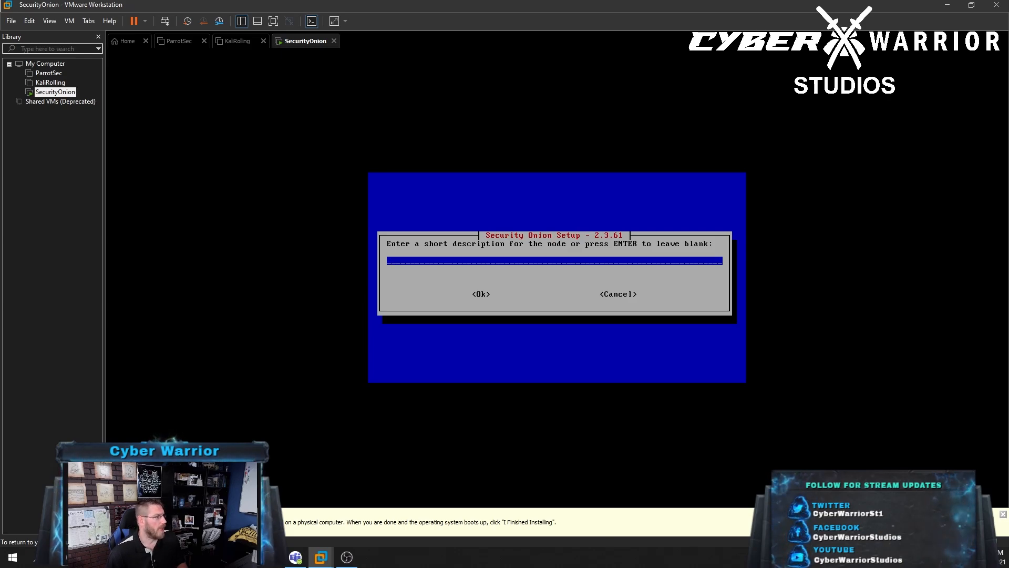
{"action": "key", "text": "Return"}
{"action": "key", "text": "space"}
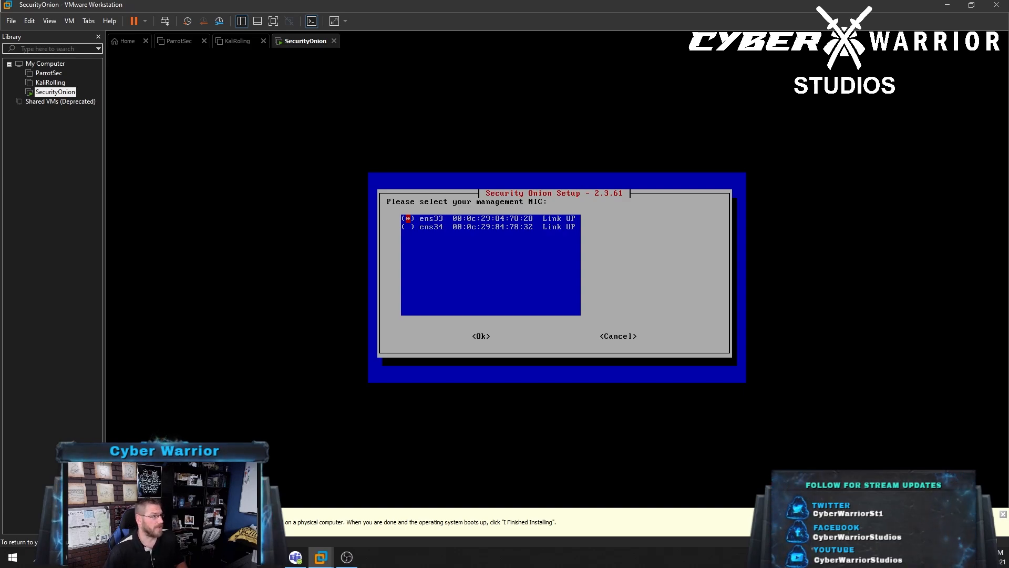
Confirm ens33 as the management NIC and set it to use DHCP addressing
{"action": "key", "text": "Tab"}
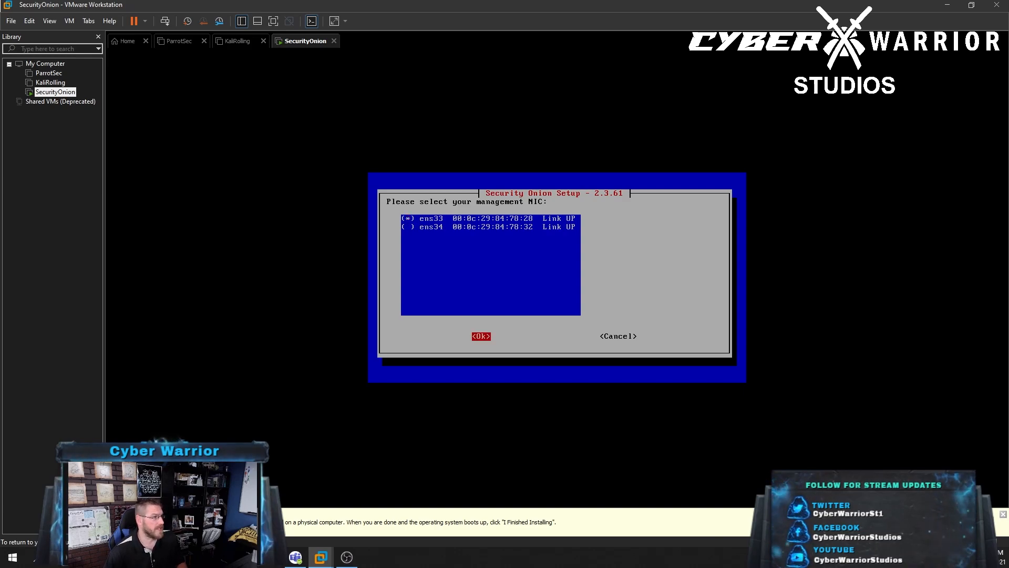
{"action": "key", "text": "Return"}
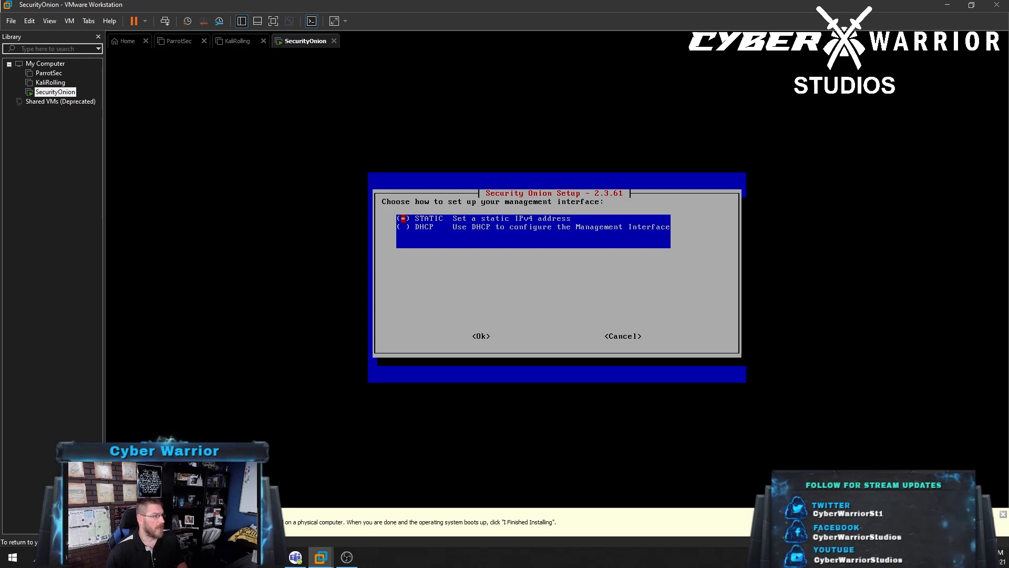
{"action": "key", "text": "Down"}
{"action": "key", "text": "Tab"}
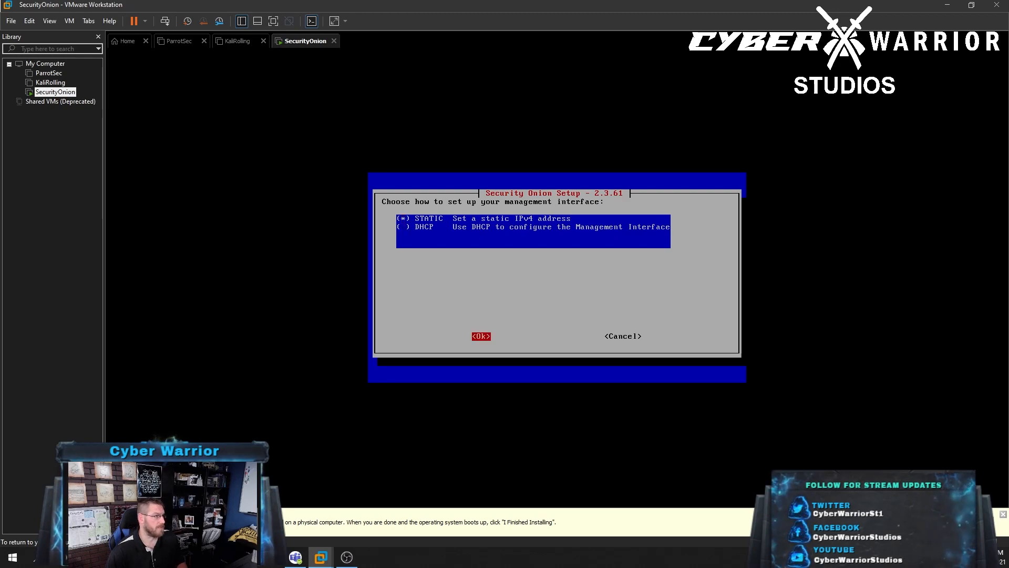
{"action": "key", "text": "Tab"}
{"action": "key", "text": "Tab"}
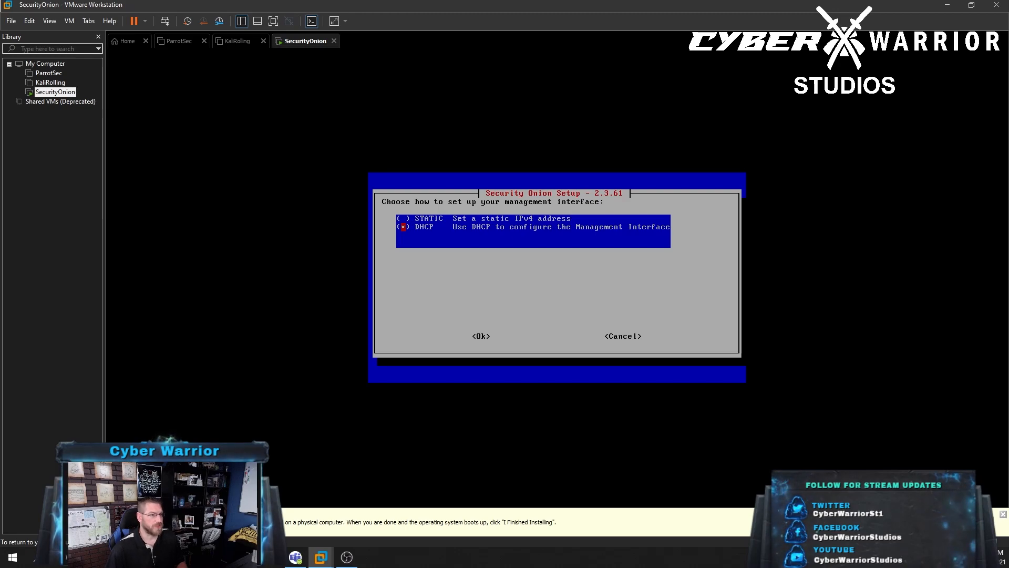
{"action": "key", "text": "Tab"}
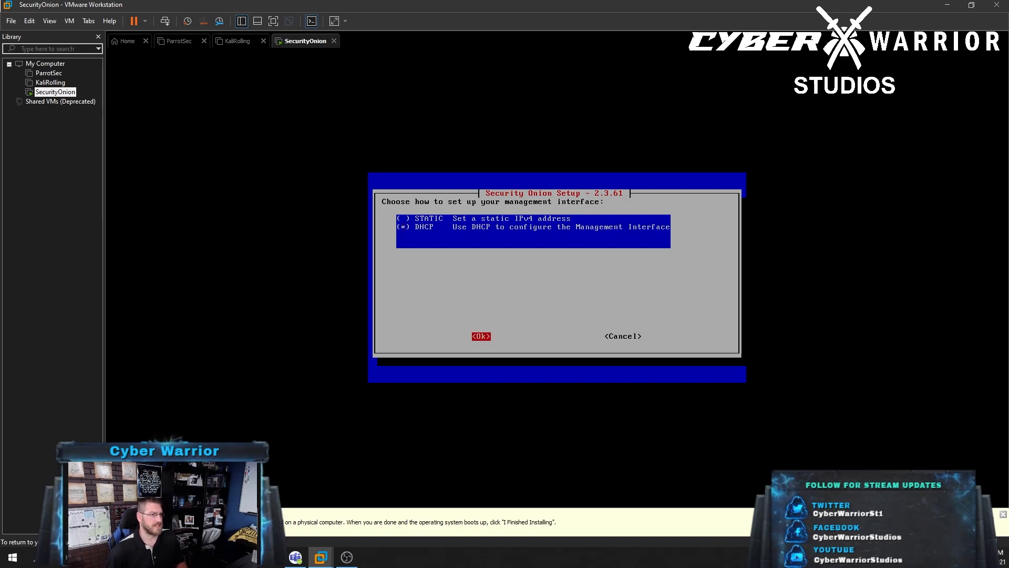
{"action": "key", "text": "Return"}
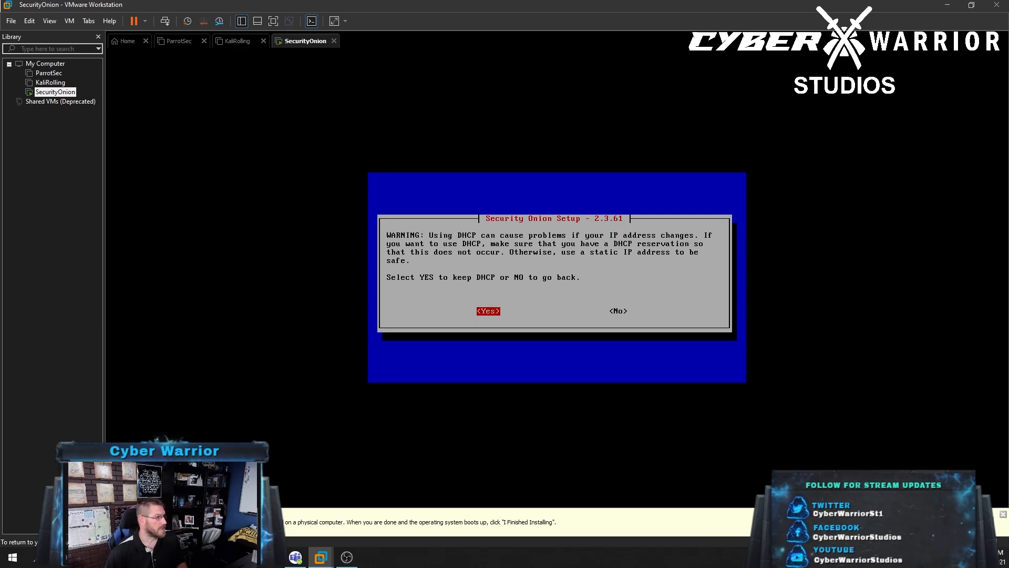
Keep DHCP despite the warning, accept the networking notice, and choose a Direct internet connection
{"action": "key", "text": "Return"}
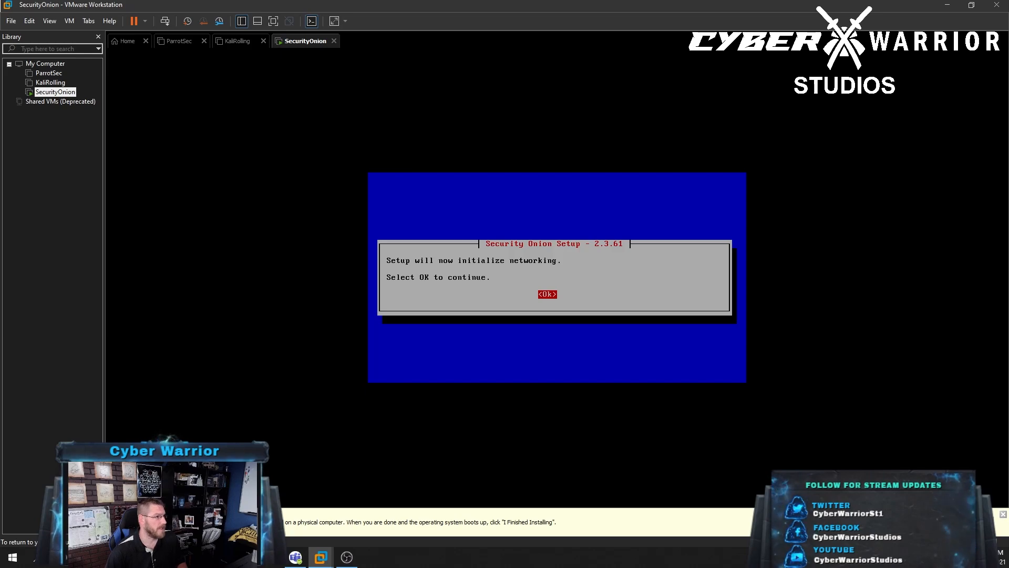
{"action": "key", "text": "Return"}
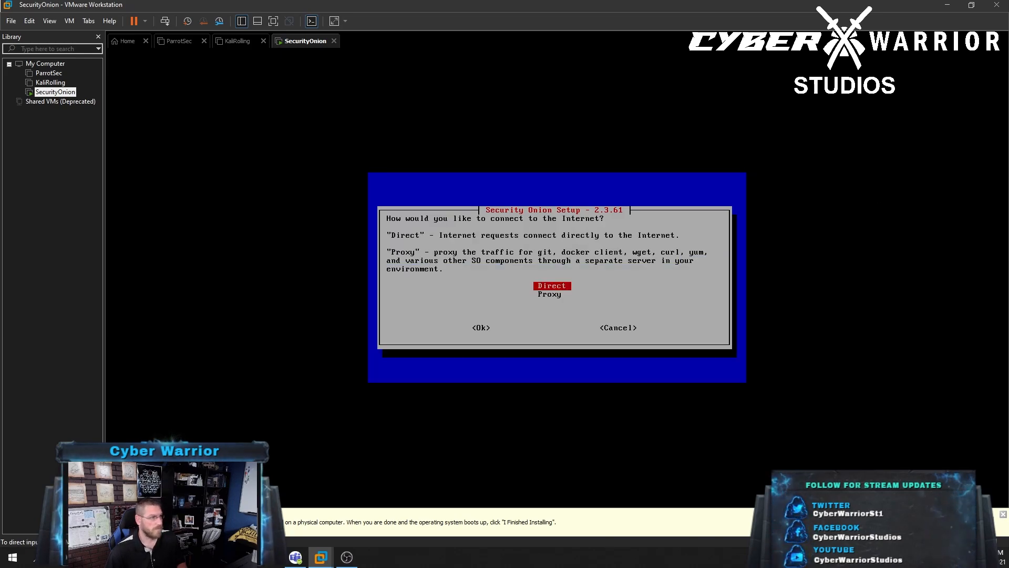
{"action": "left_click", "coordinate": [728, 268]}
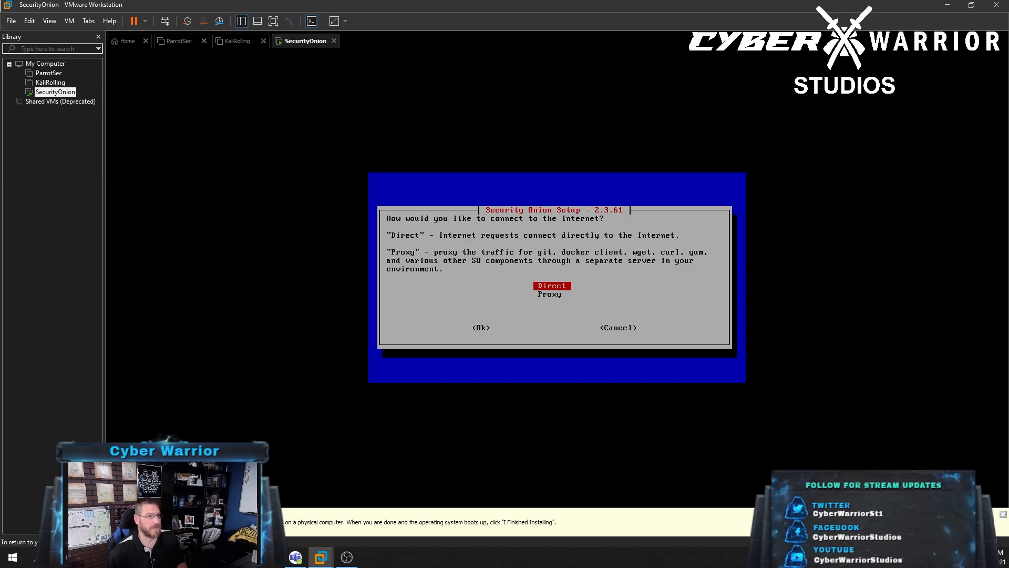
{"action": "key", "text": "Return"}
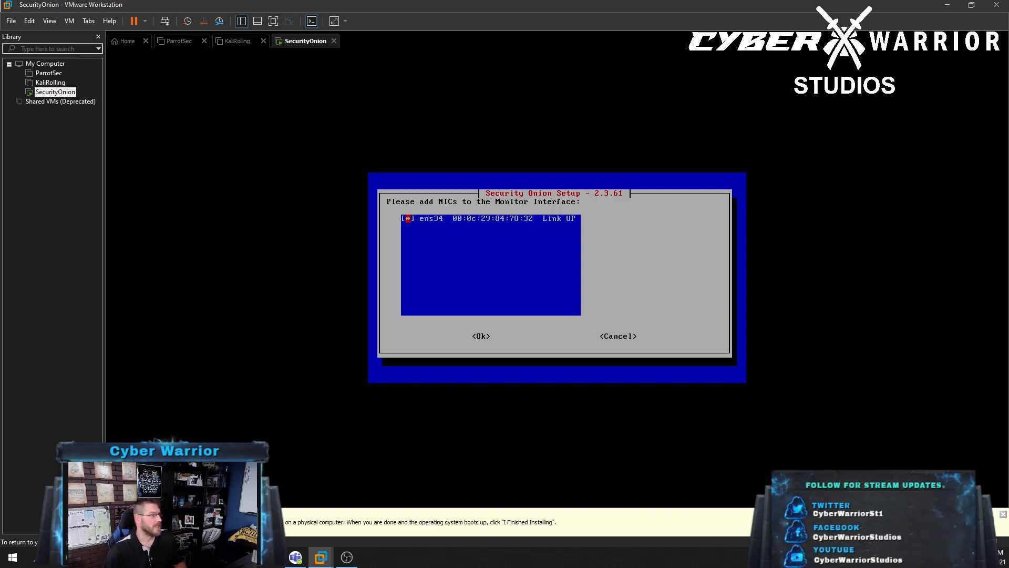
Accept ens34 as the monitor interface and keep the automatic OS patch schedule
{"action": "key", "text": "Tab"}
{"action": "key", "text": "Return"}
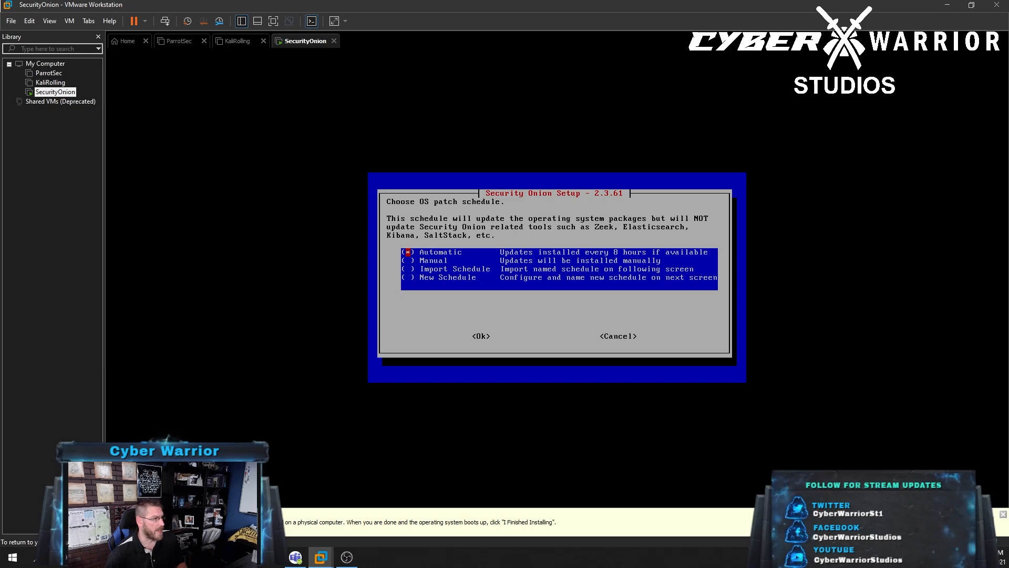
{"action": "key", "text": "Return"}
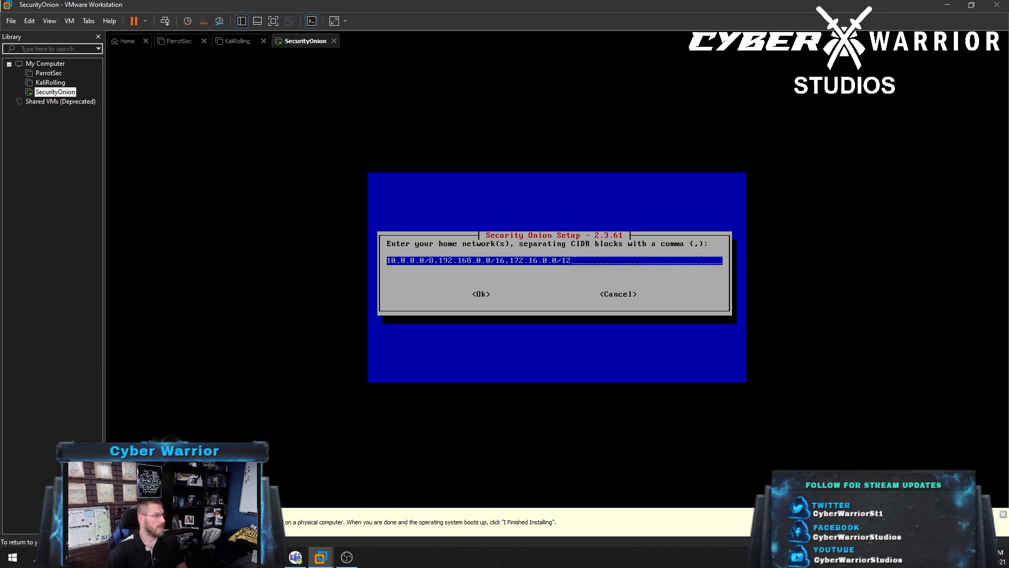
Replace the home networks with 192.168.86.0/24, 192.168.78.0/24 and 192.168.230.0/24
{"action": "key", "text": "BackSpace"}
{"action": "key", "text": "BackSpace"}
{"action": "key", "text": "BackSpace"}
{"action": "key", "text": "BackSpace"}
{"action": "key", "text": "BackSpace"}
{"action": "key", "text": "BackSpace"}
{"action": "key", "text": "BackSpace"}
{"action": "key", "text": "BackSpace"}
{"action": "key", "text": "BackSpace"}
{"action": "key", "text": "BackSpace"}
{"action": "key", "text": "BackSpace"}
{"action": "key", "text": "BackSpace"}
{"action": "key", "text": "BackSpace"}
{"action": "key", "text": "BackSpace"}
{"action": "key", "text": "BackSpace"}
{"action": "key", "text": "BackSpace"}
{"action": "key", "text": "BackSpace"}
{"action": "key", "text": "BackSpace"}
{"action": "key", "text": "BackSpace"}
{"action": "key", "text": "BackSpace"}
{"action": "key", "text": "BackSpace"}
{"action": "key", "text": "BackSpace"}
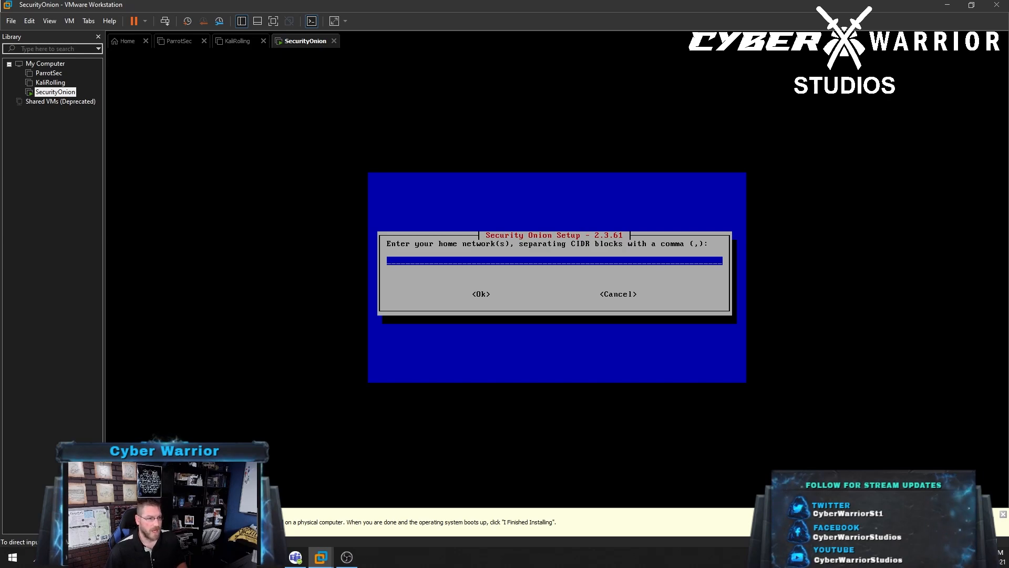
{"action": "key", "text": "Return"}
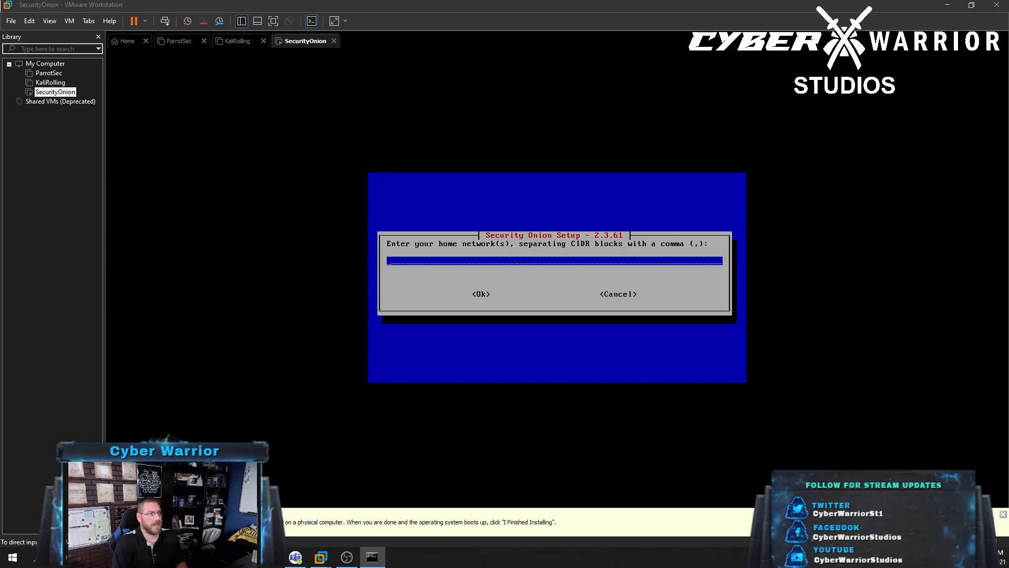
{"action": "left_click", "coordinate": [501, 264]}
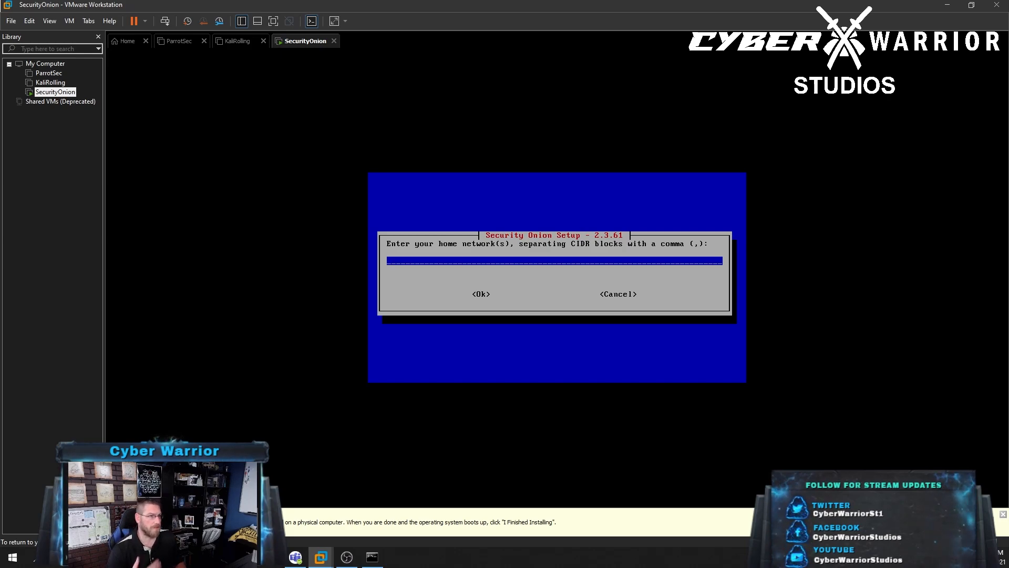
{"action": "key", "text": "ctrl+alt"}
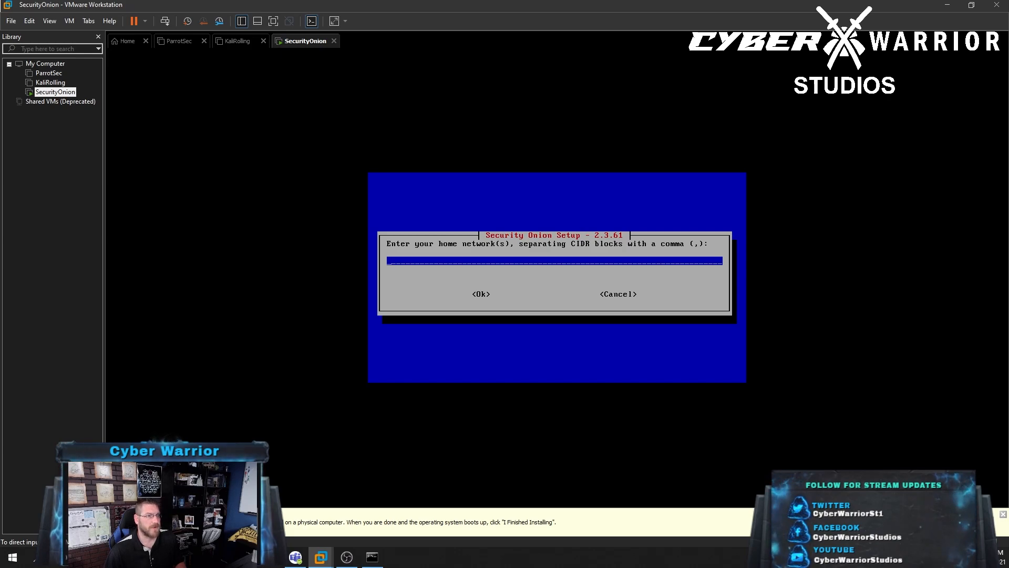
{"action": "left_click", "coordinate": [357, 258]}
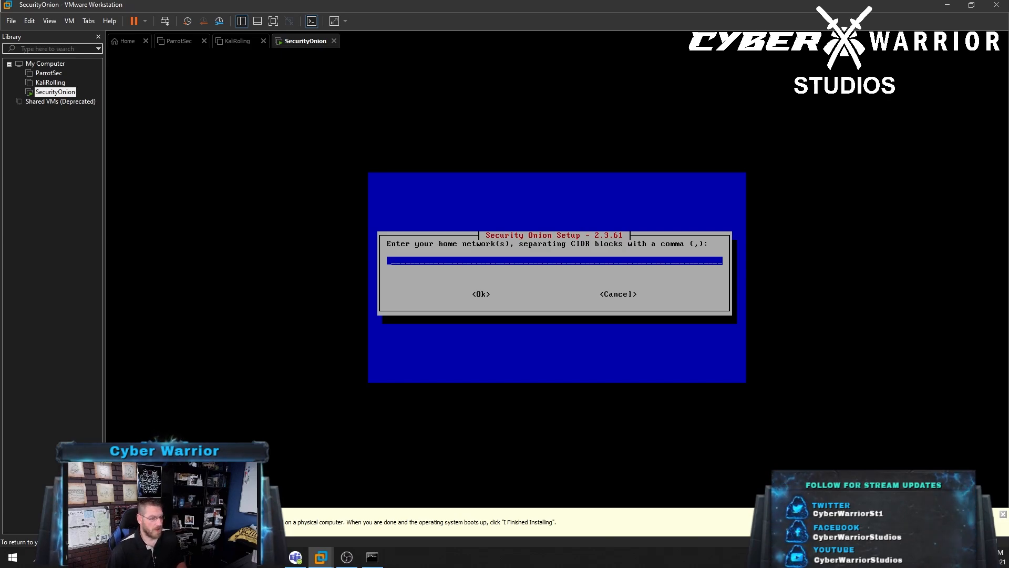
{"action": "type", "text": "192."}
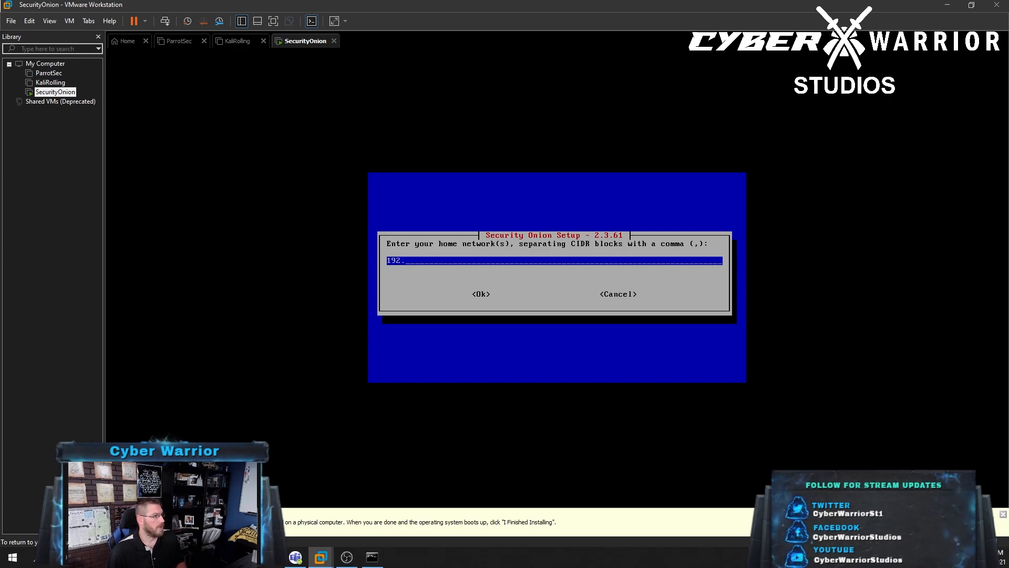
{"action": "type", "text": "168.86.0"}
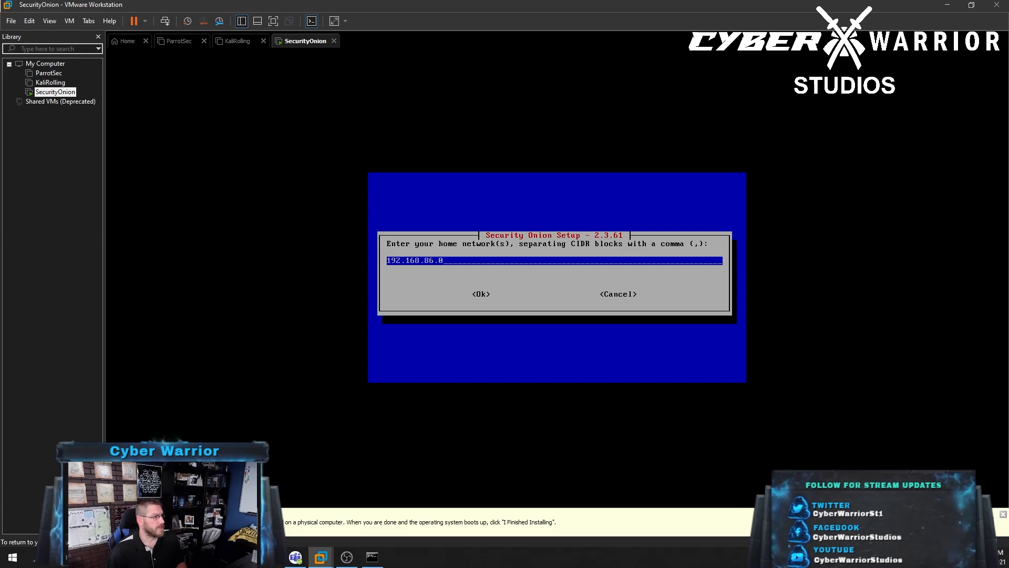
{"action": "type", "text": "/24,"}
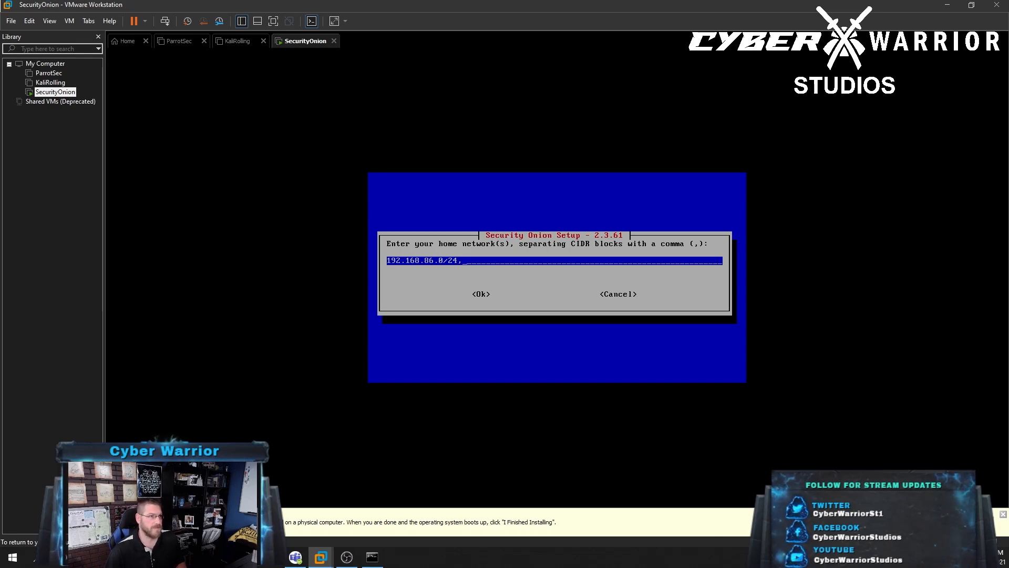
{"action": "type", "text": "192.168."}
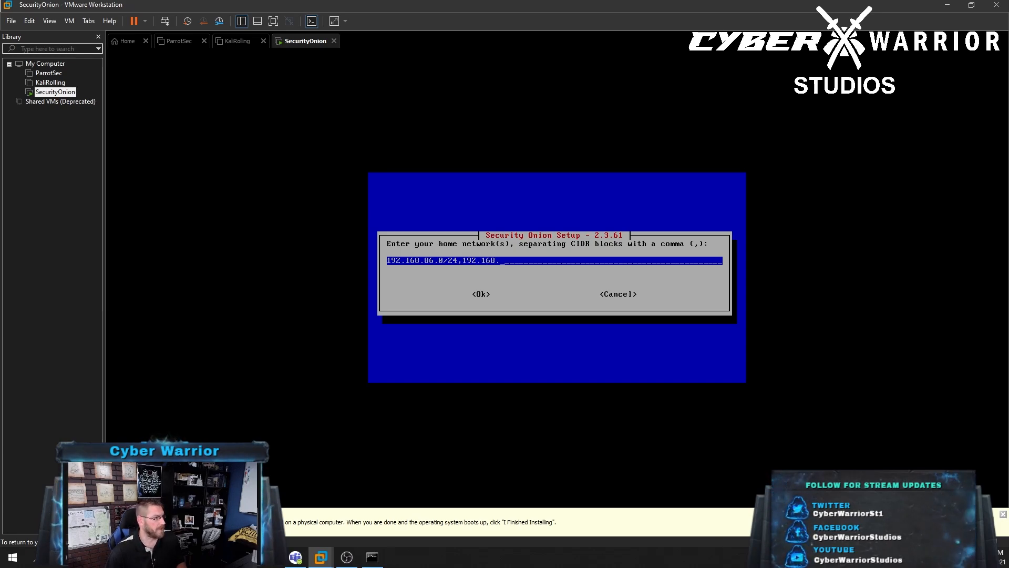
{"action": "type", "text": "78.0"}
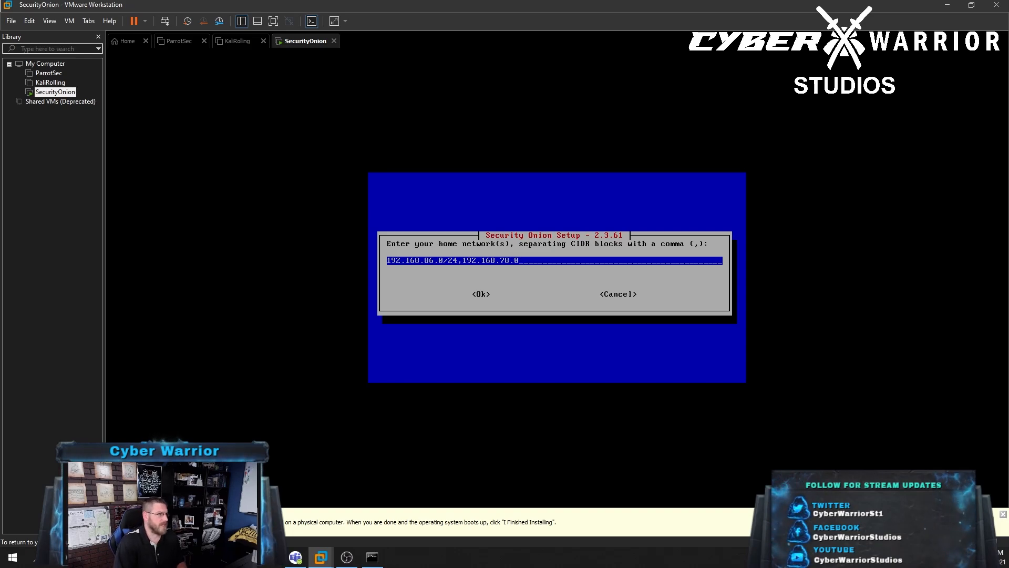
{"action": "type", "text": "/24,"}
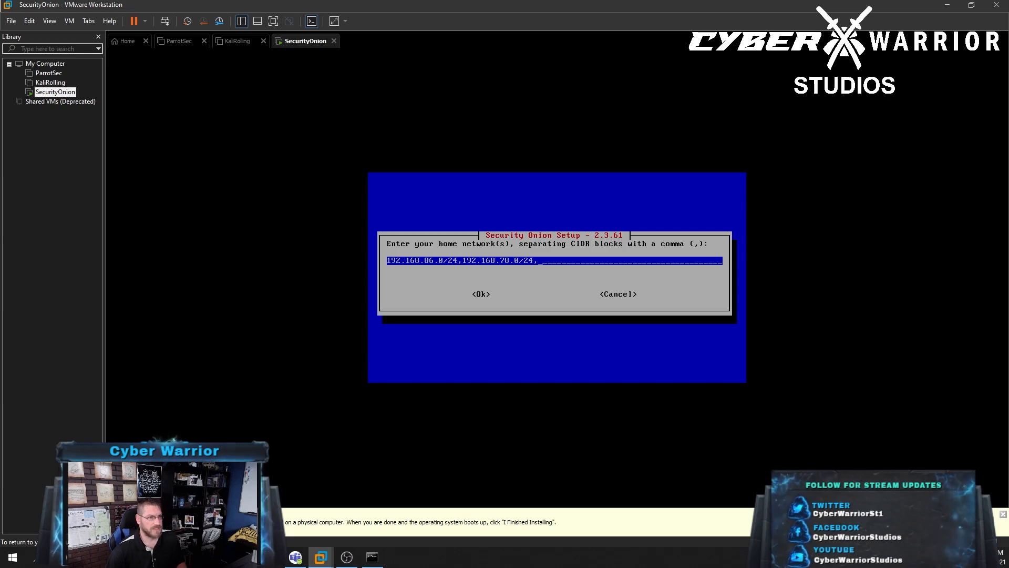
{"action": "type", "text": "192.168.230"}
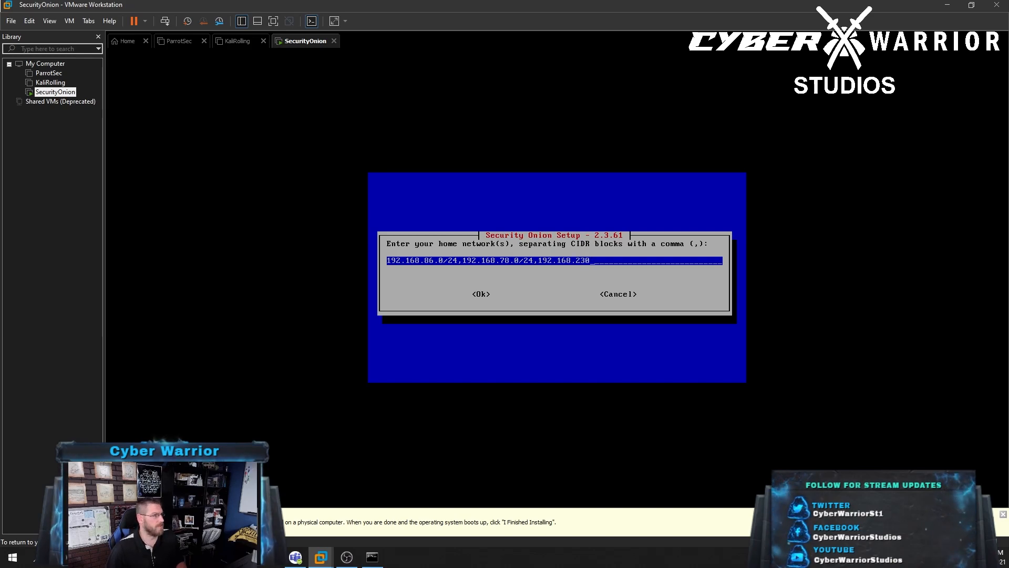
{"action": "type", "text": ".0/24"}
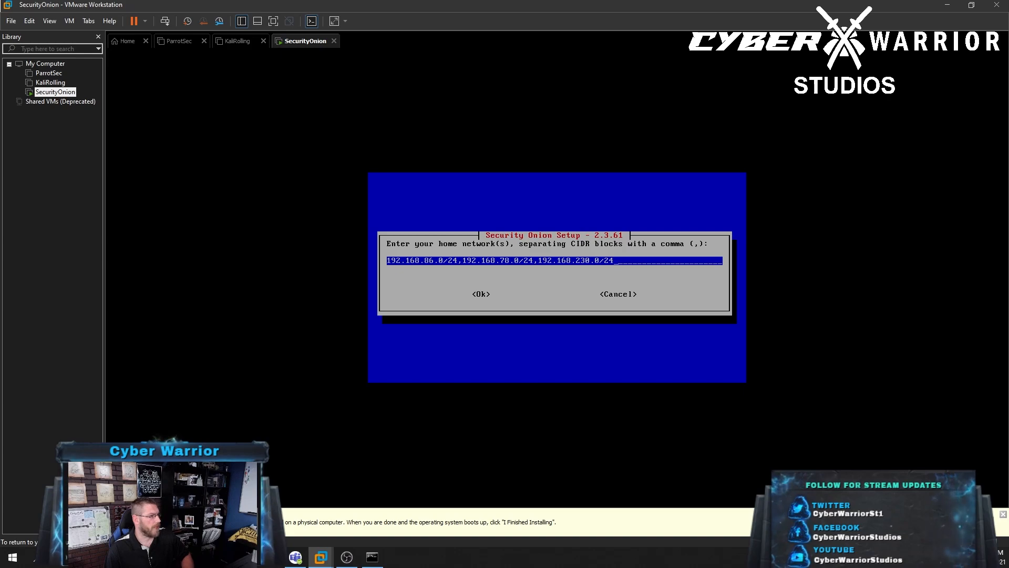
{"action": "key", "text": "Return"}
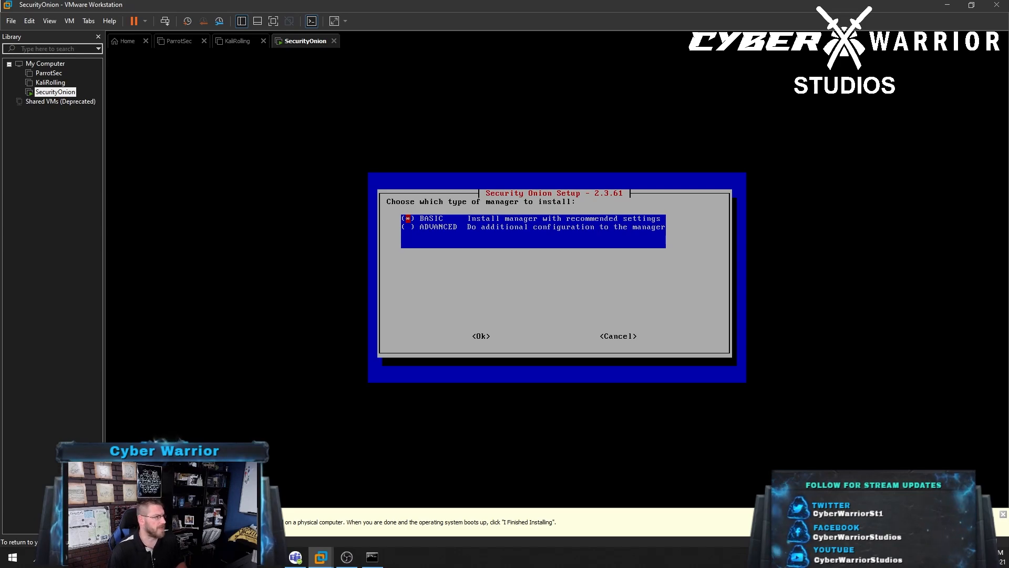
Pick BASIC as manager type, switch metadata to Suricata, and keep the ETOPEN ruleset
{"action": "key", "text": "Return"}
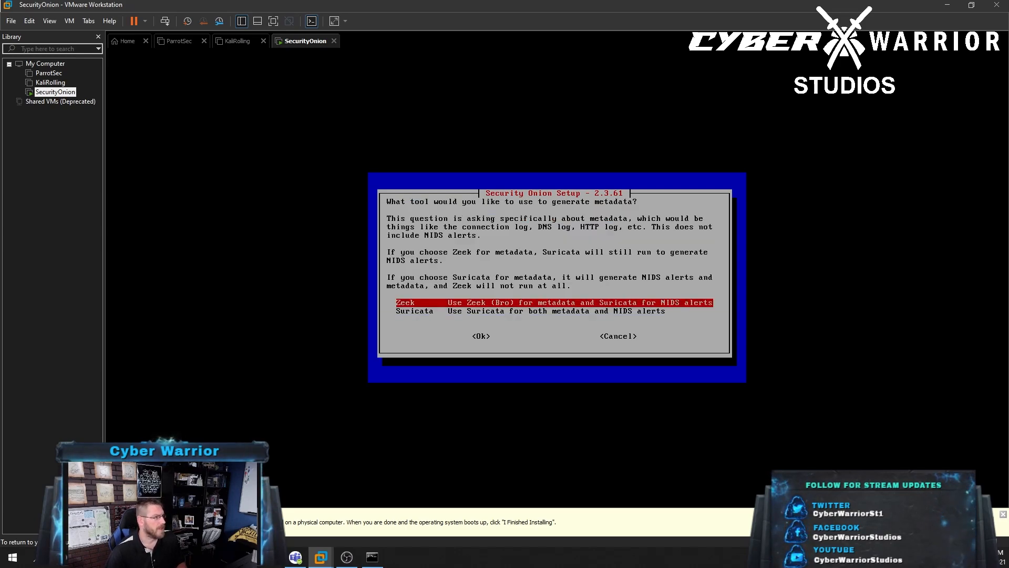
{"action": "key", "text": "Down"}
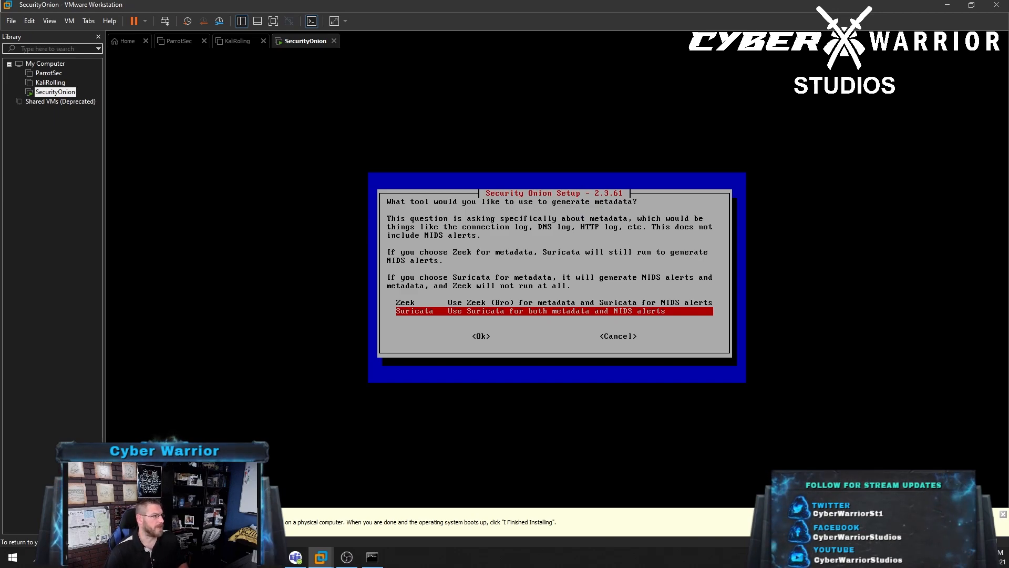
{"action": "key", "text": "Return"}
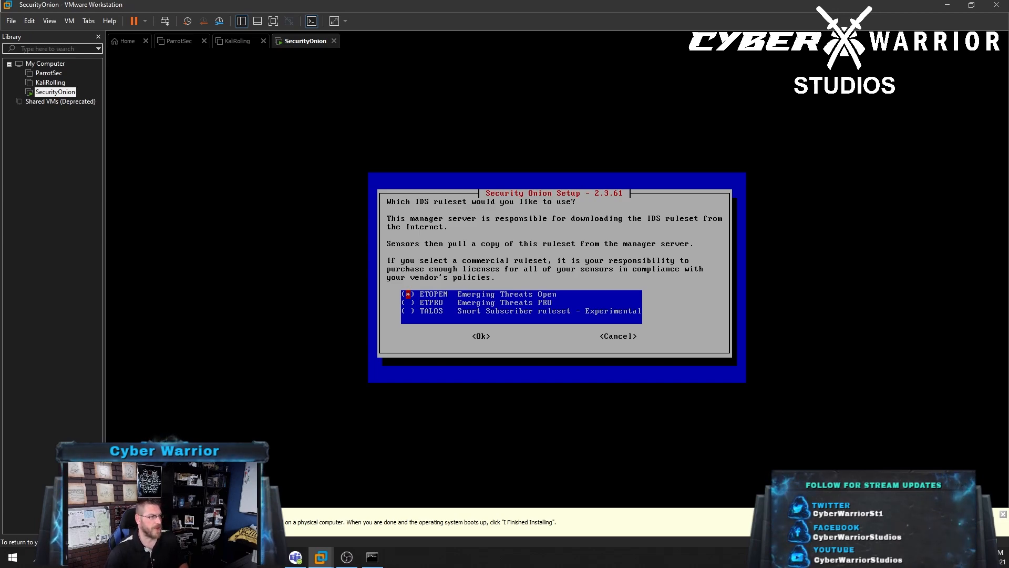
{"action": "key", "text": "Return"}
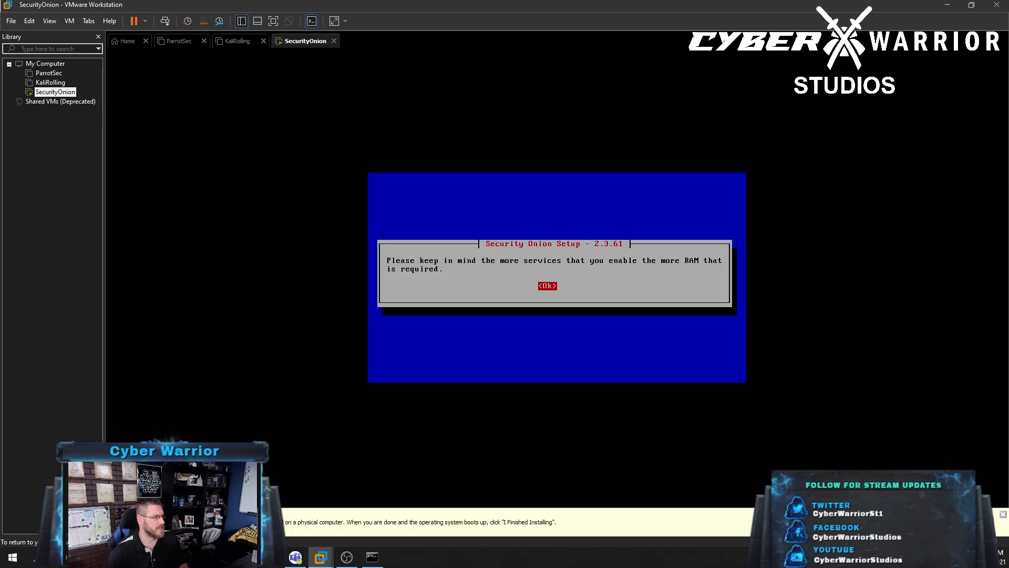
Acknowledge the RAM notice, accept all five optional components, and keep the default Docker range
{"action": "key", "text": "Return"}
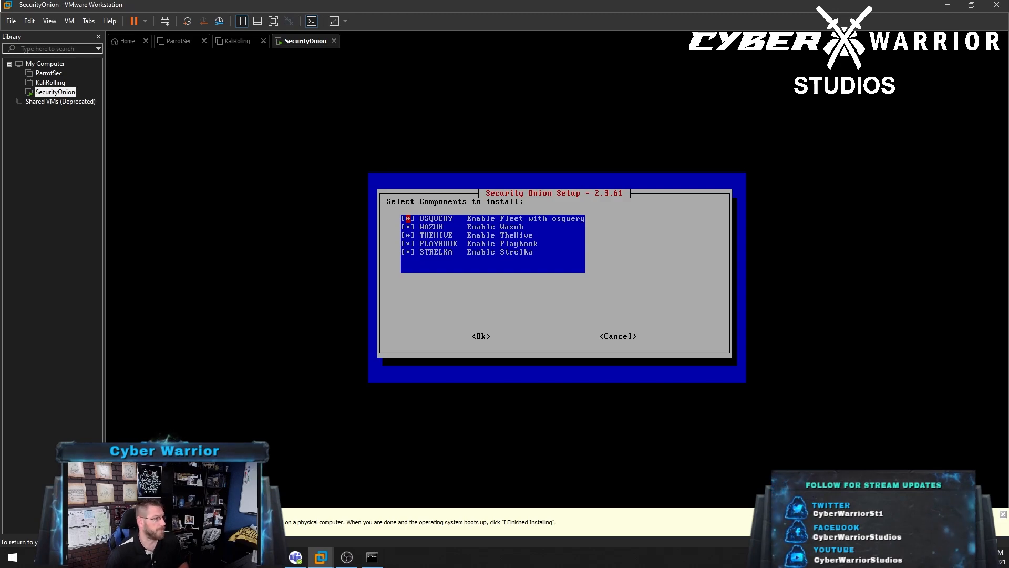
{"action": "key", "text": "Return"}
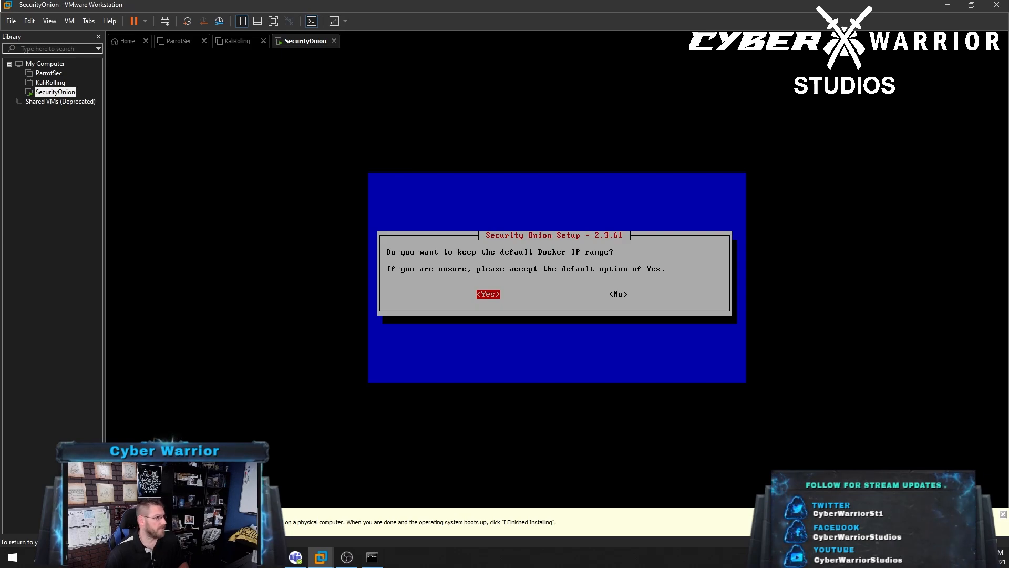
{"action": "key", "text": "Return"}
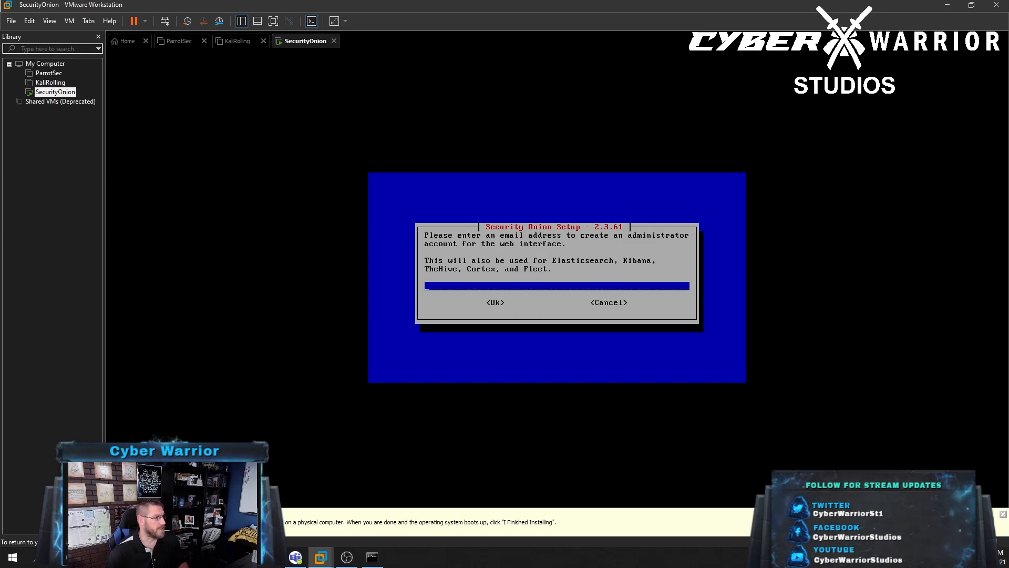
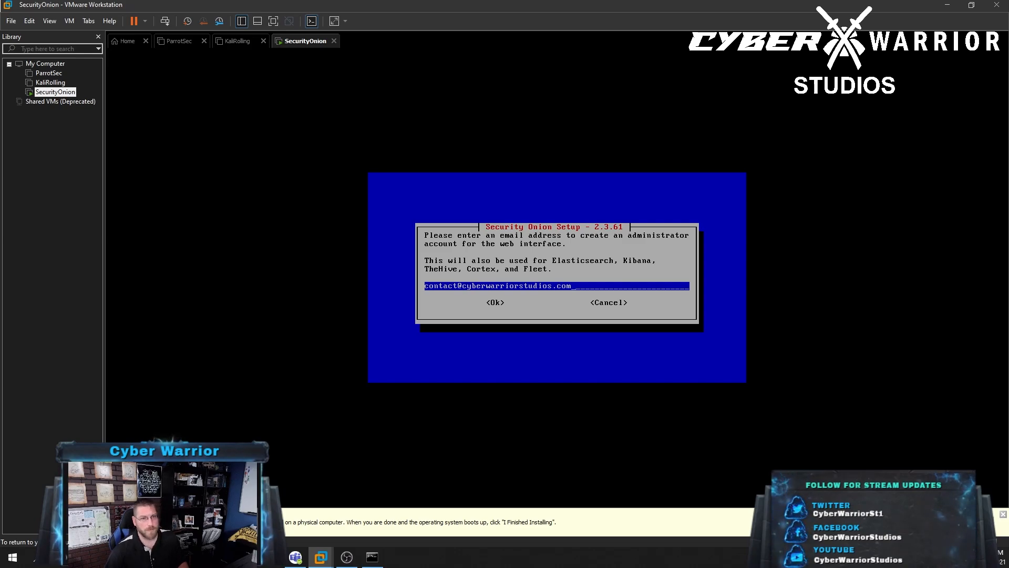
Enter the administrator's e-mail address, then set and confirm the admin password
{"action": "key", "text": "Return"}
{"action": "type", "text": "****"}
{"action": "key", "text": "BackSpace"}
{"action": "key", "text": "BackSpace"}
{"action": "key", "text": "BackSpace"}
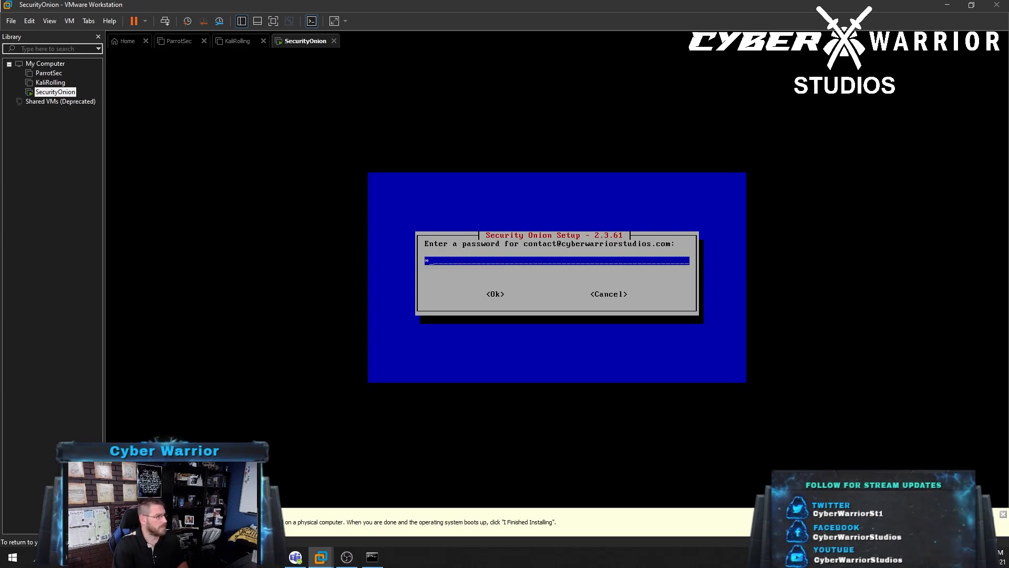
{"action": "type", "text": "*********"}
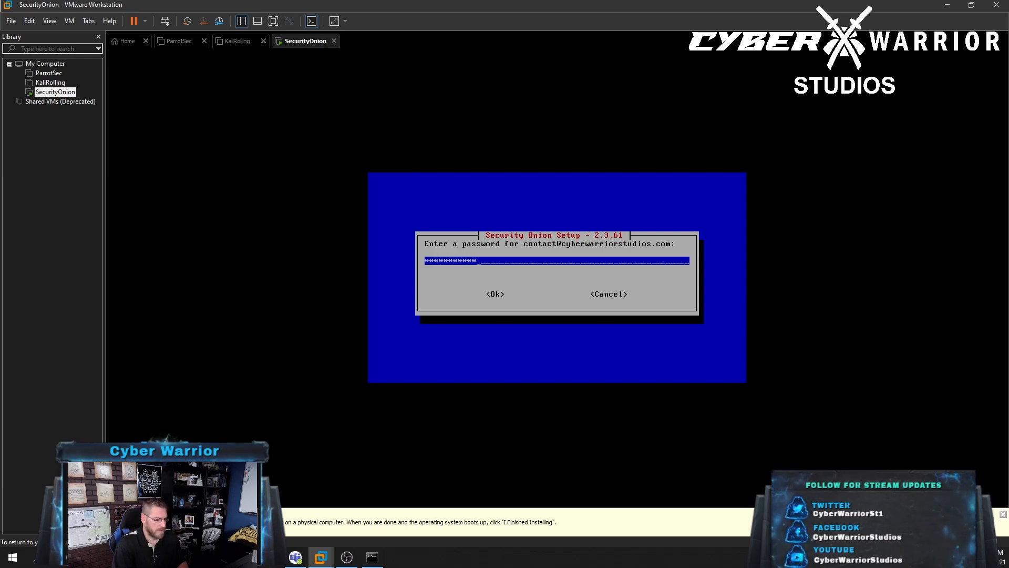
{"action": "key", "text": "Return"}
{"action": "type", "text": "*************"}
{"action": "key", "text": "Return"}
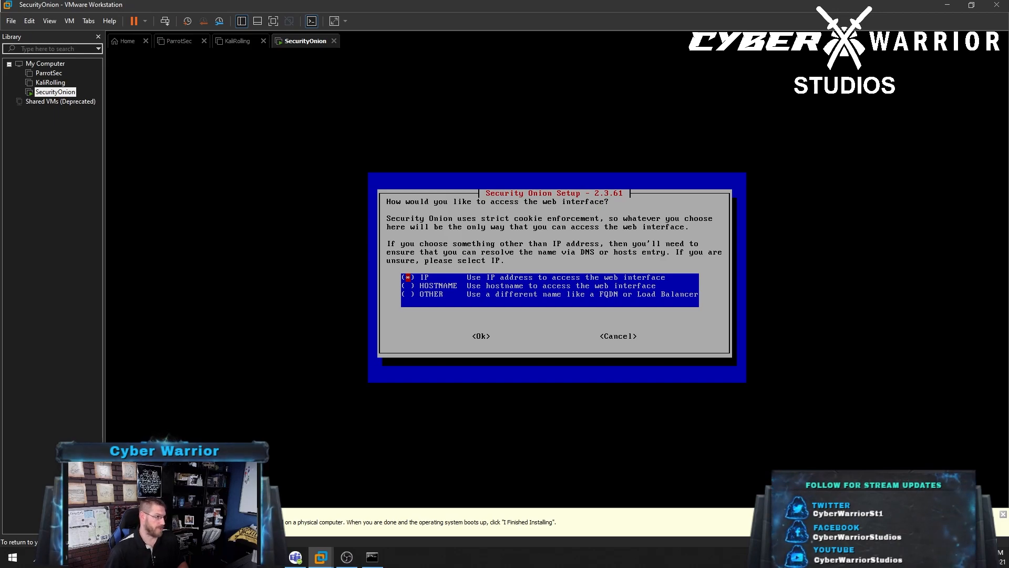
Choose IP web access, set and confirm the soremote password, and select the BASIC configuration
{"action": "key", "text": "Return"}
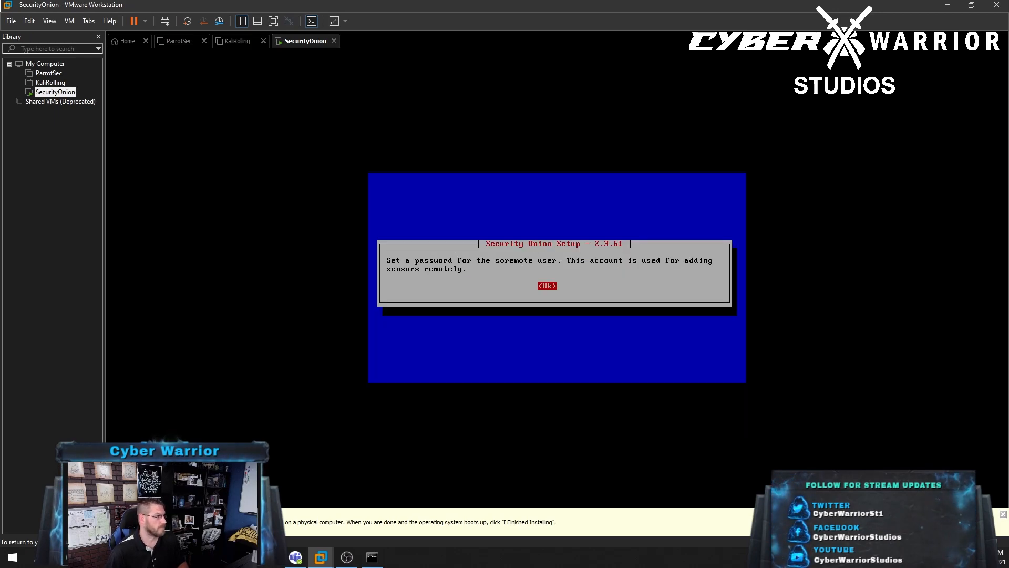
{"action": "key", "text": "Return"}
{"action": "type", "text": "*****"}
{"action": "key", "text": "BackSpace"}
{"action": "key", "text": "BackSpace"}
{"action": "key", "text": "BackSpace"}
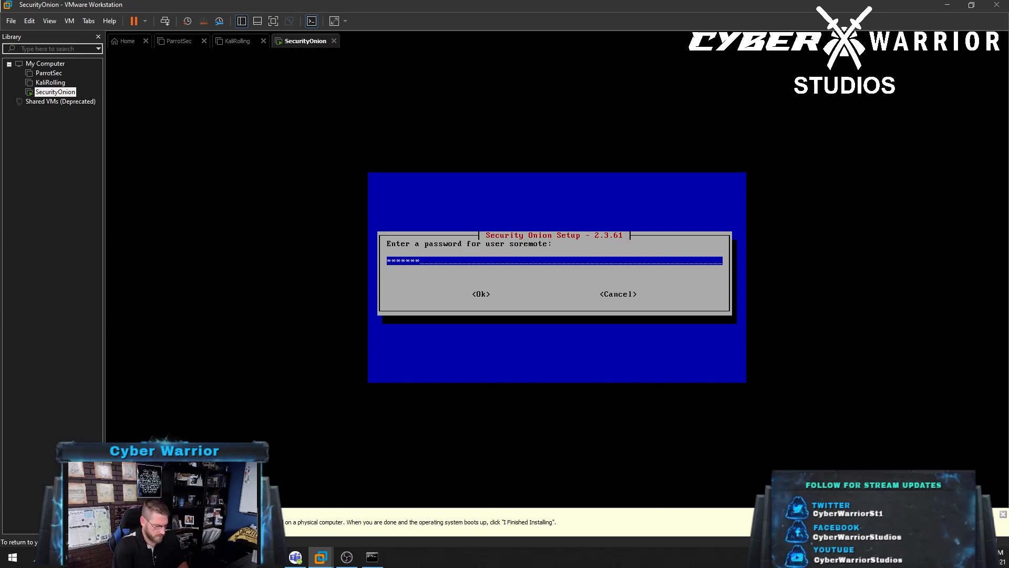
{"action": "type", "text": "************"}
{"action": "key", "text": "Return"}
{"action": "type", "text": "*******"}
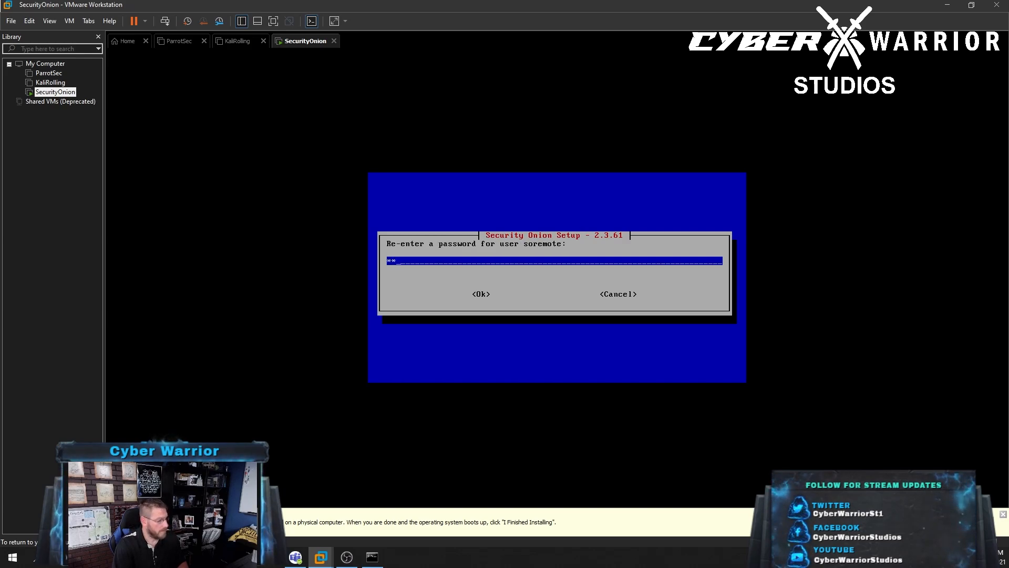
{"action": "type", "text": "******"}
{"action": "key", "text": "Return"}
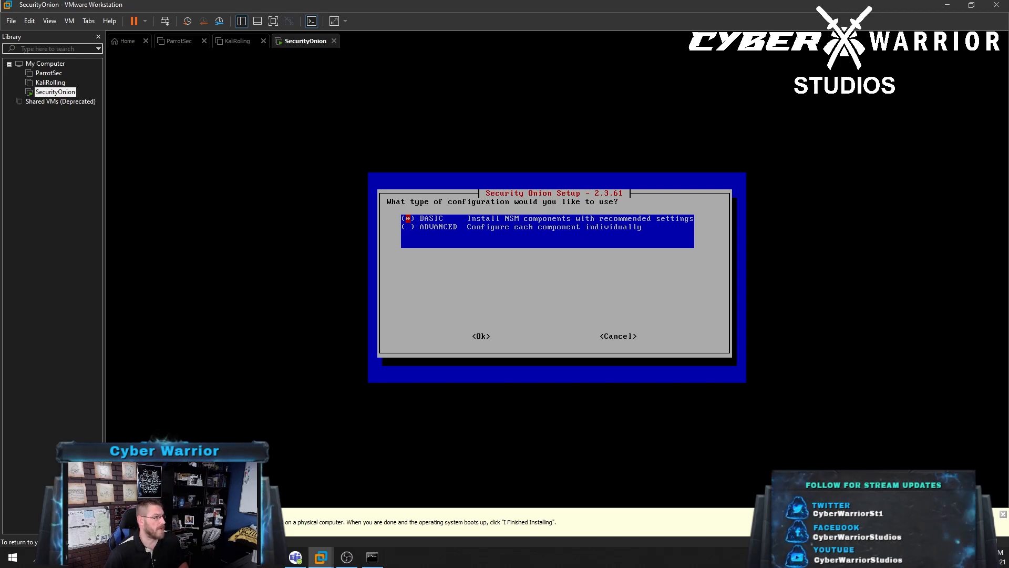
{"action": "key", "text": "Return"}
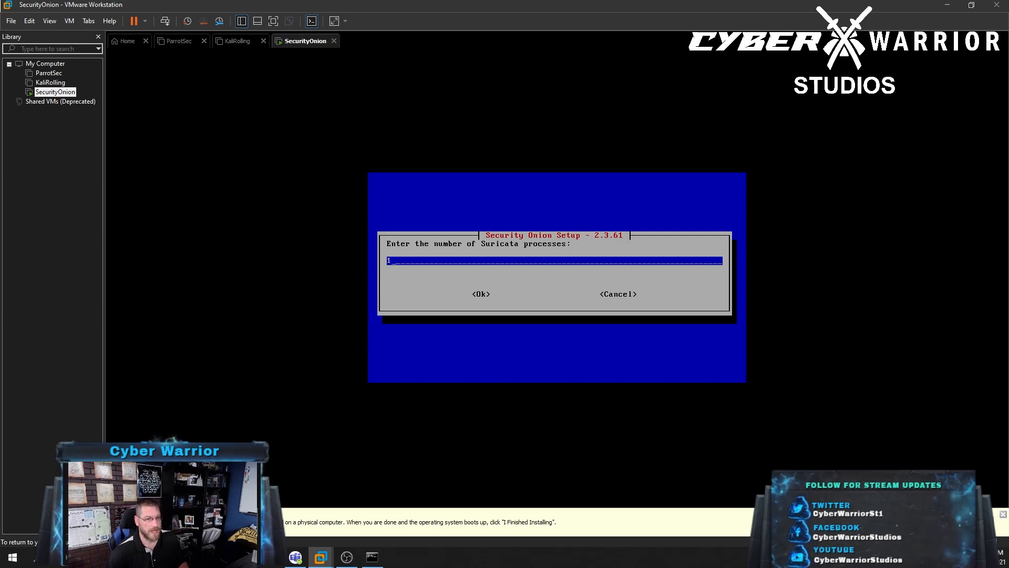
Keep 1 Suricata process, decline NTP server setup, and select NODEBASIC for the search node
{"action": "key", "text": "Return"}
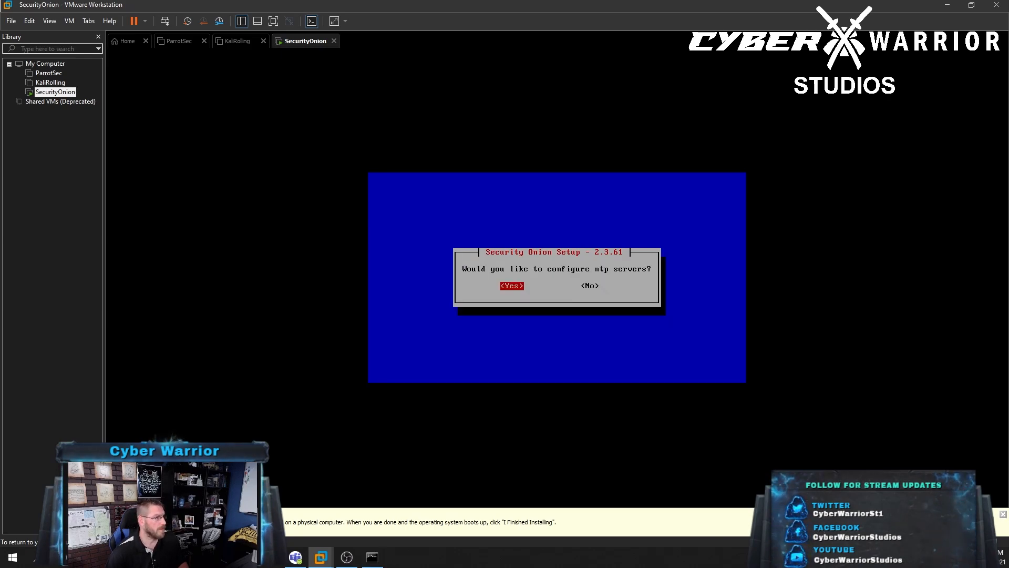
{"action": "key", "text": "Right"}
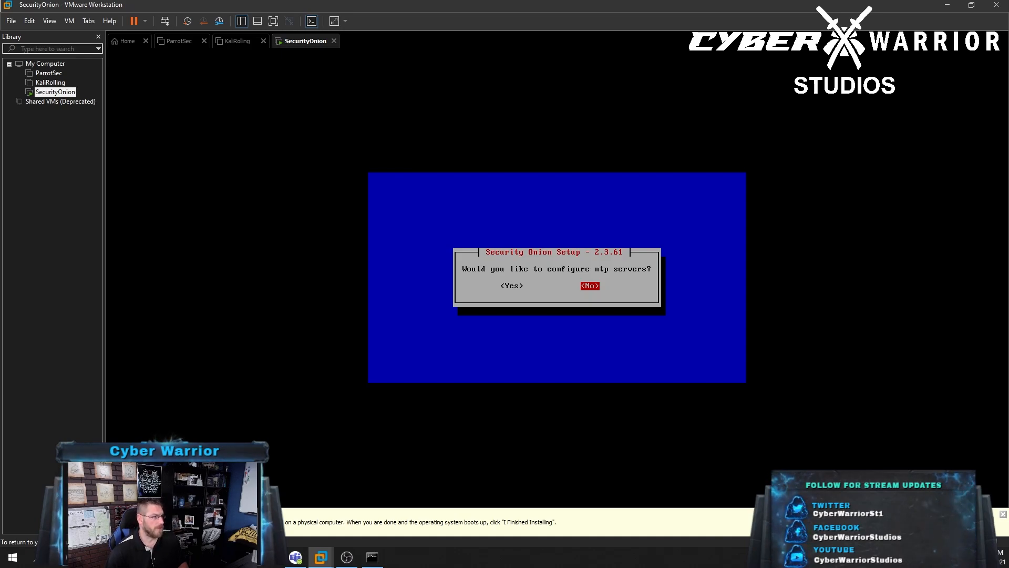
{"action": "key", "text": "Return"}
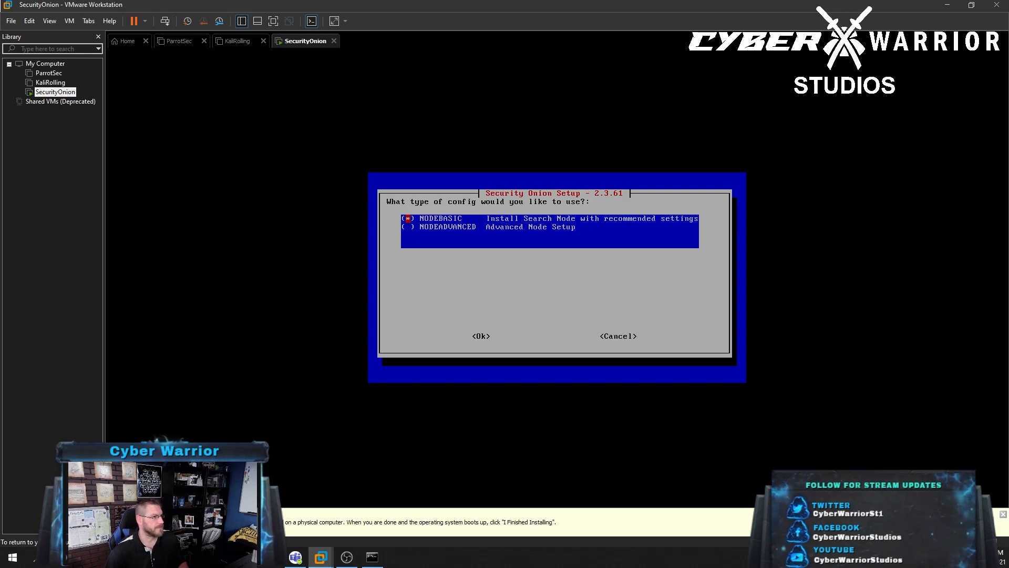
{"action": "key", "text": "Return"}
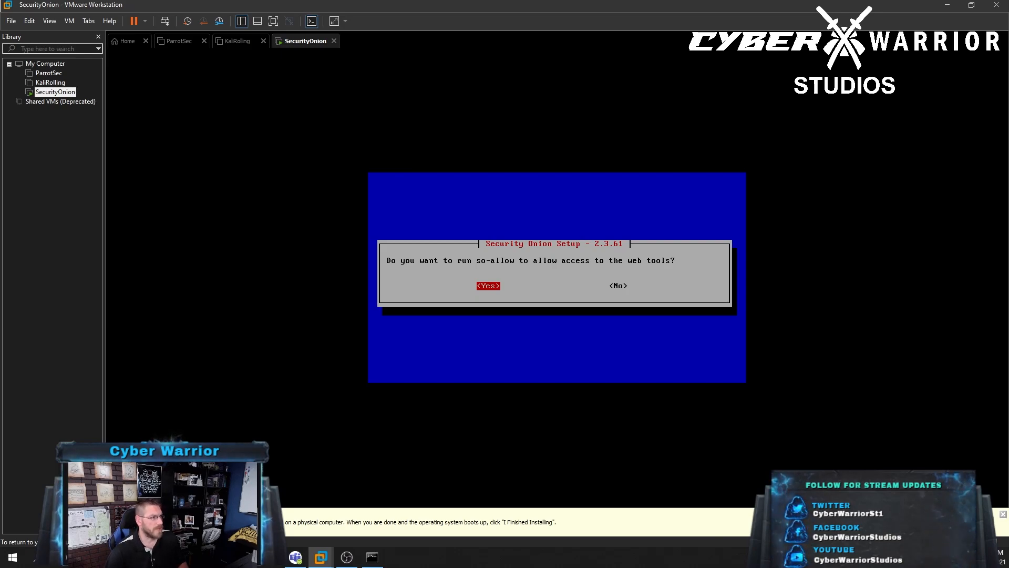
Run so-allow permitting web access from 192.168.0.0/16
{"action": "key", "text": "Return"}
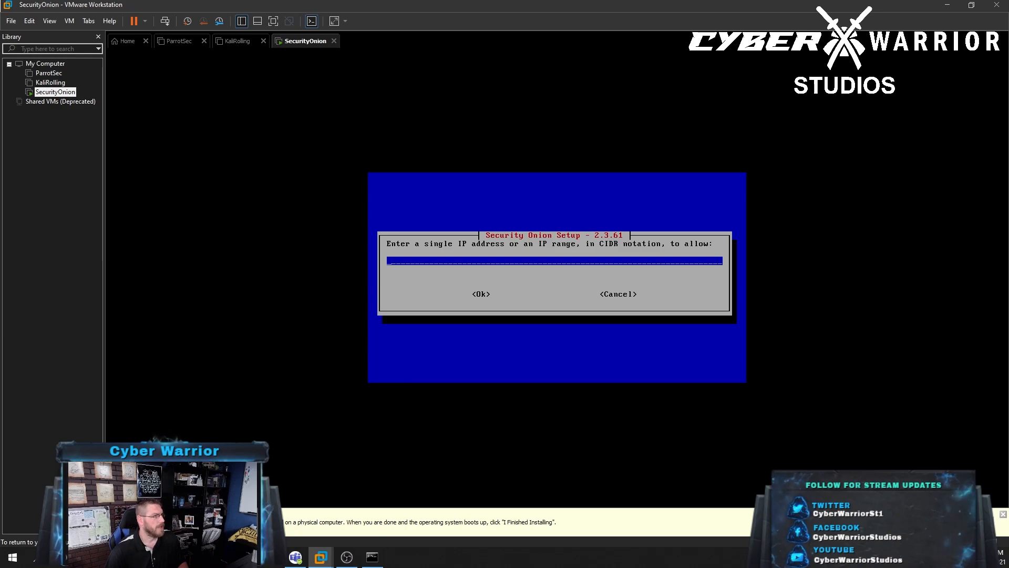
{"action": "type", "text": "192.1"}
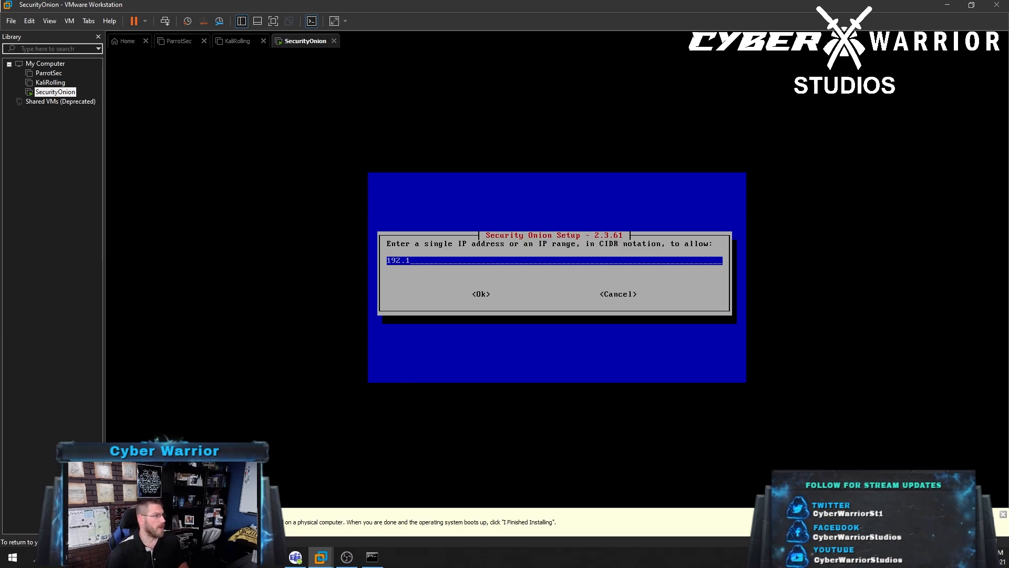
{"action": "type", "text": "68.0.0"}
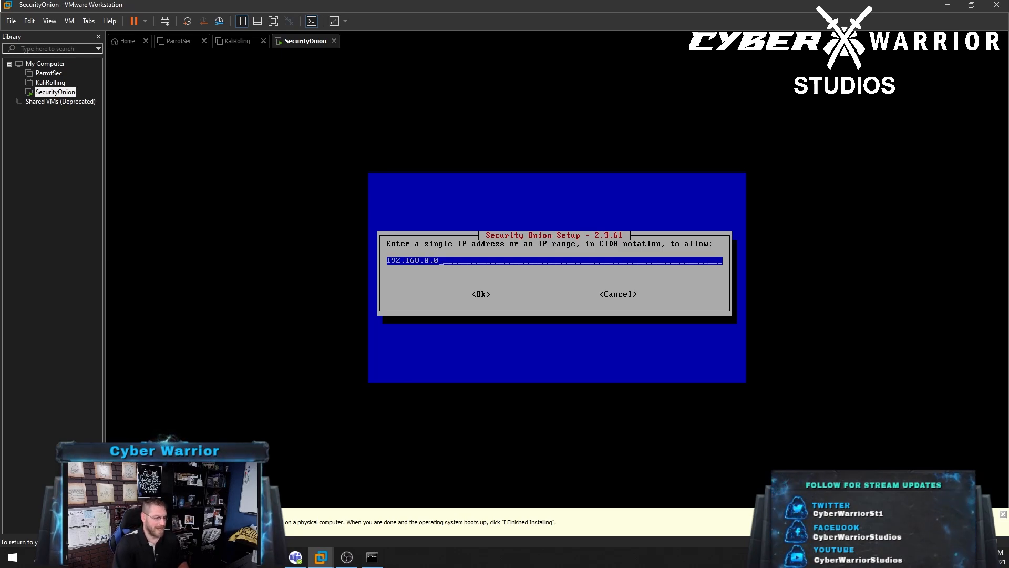
{"action": "type", "text": "/16"}
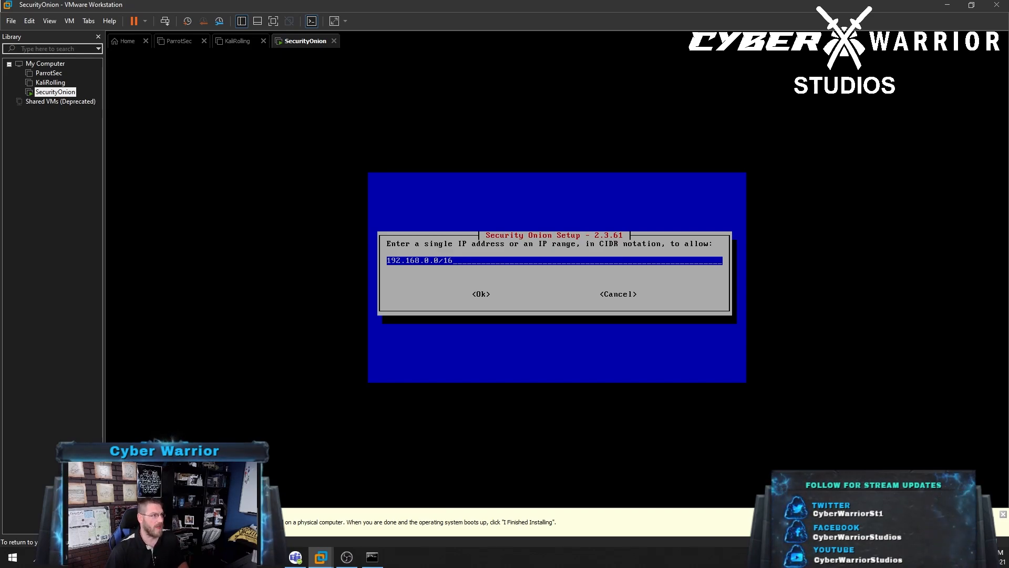
{"action": "key", "text": "Return"}
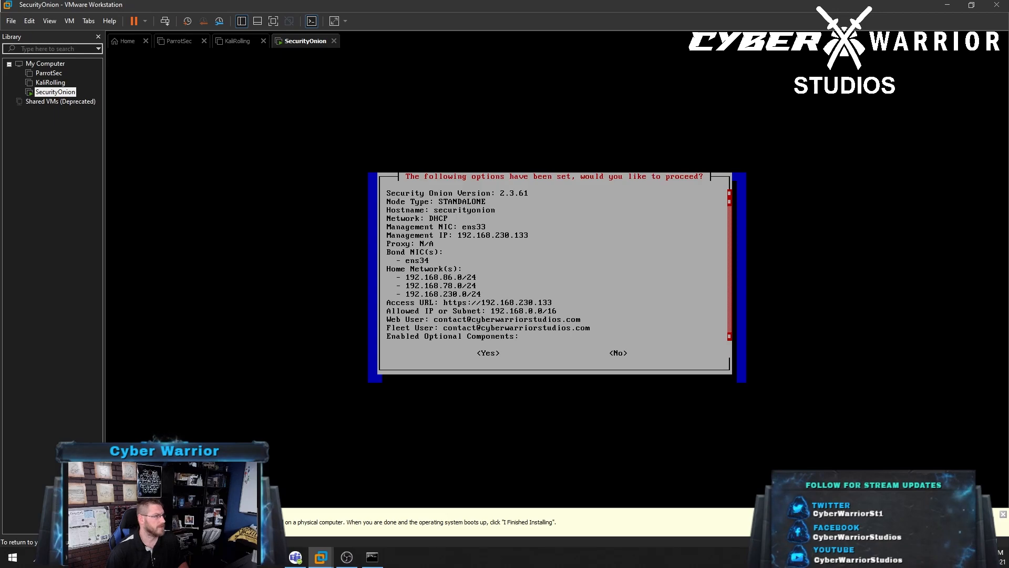
Proceed with the summarized settings and wait for the STANDALONE install to finish
{"action": "key", "text": "Return"}
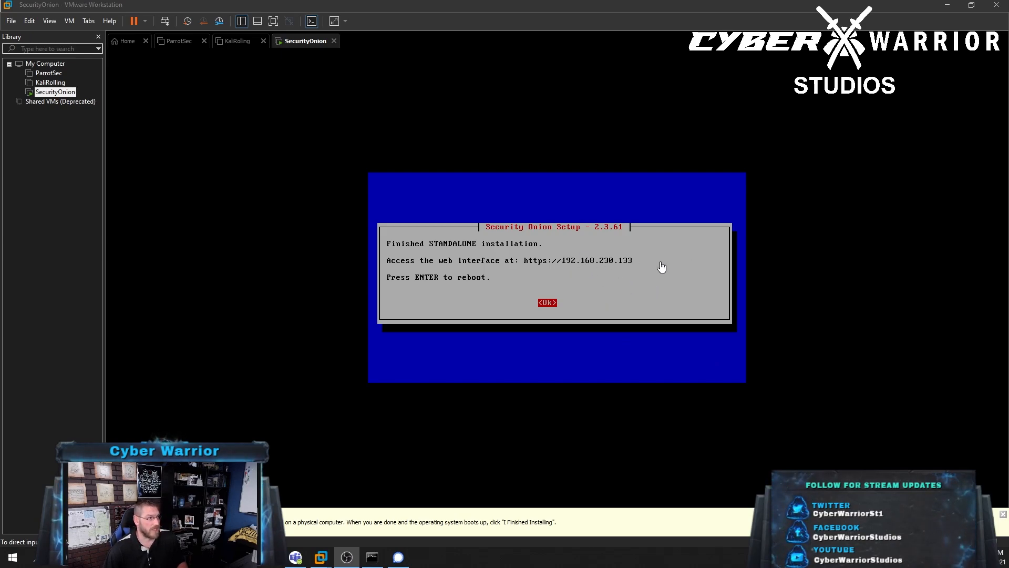
{"action": "left_click", "coordinate": [563, 290]}
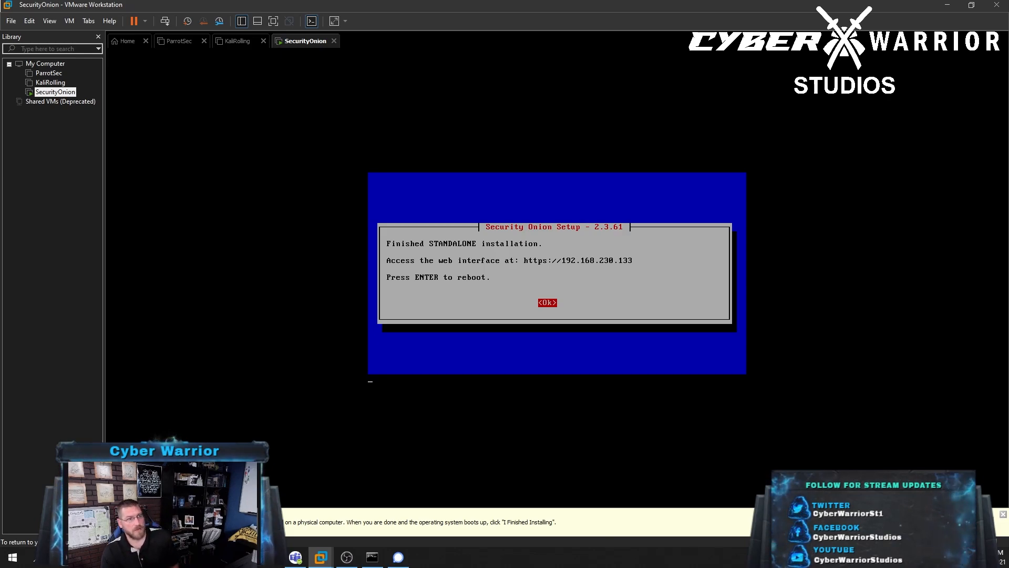
{"action": "key", "text": "Return"}
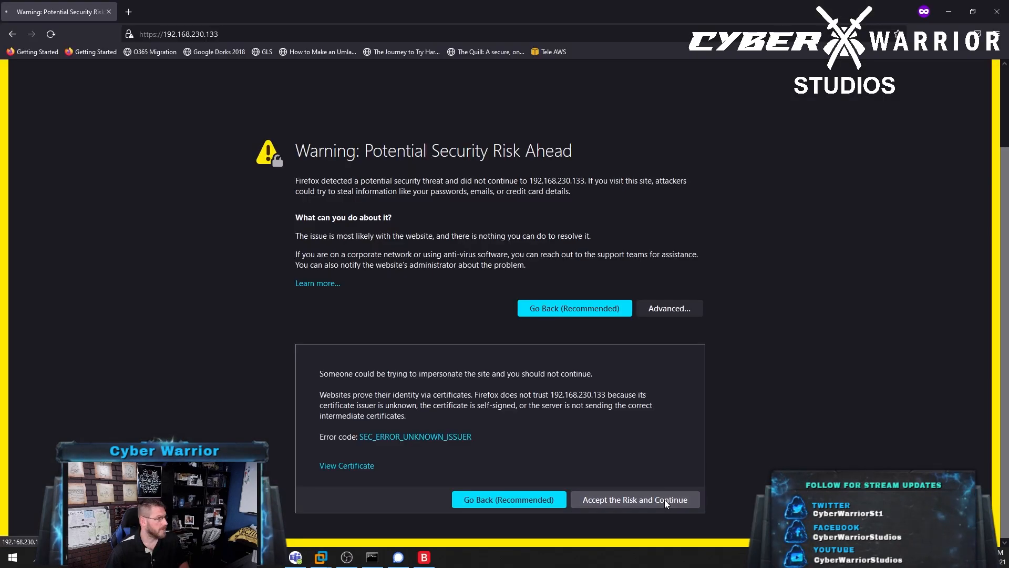
{"action": "left_click", "coordinate": [665, 499]}
{"action": "left_click", "coordinate": [433, 199]}
{"action": "left_click", "coordinate": [432, 204]}
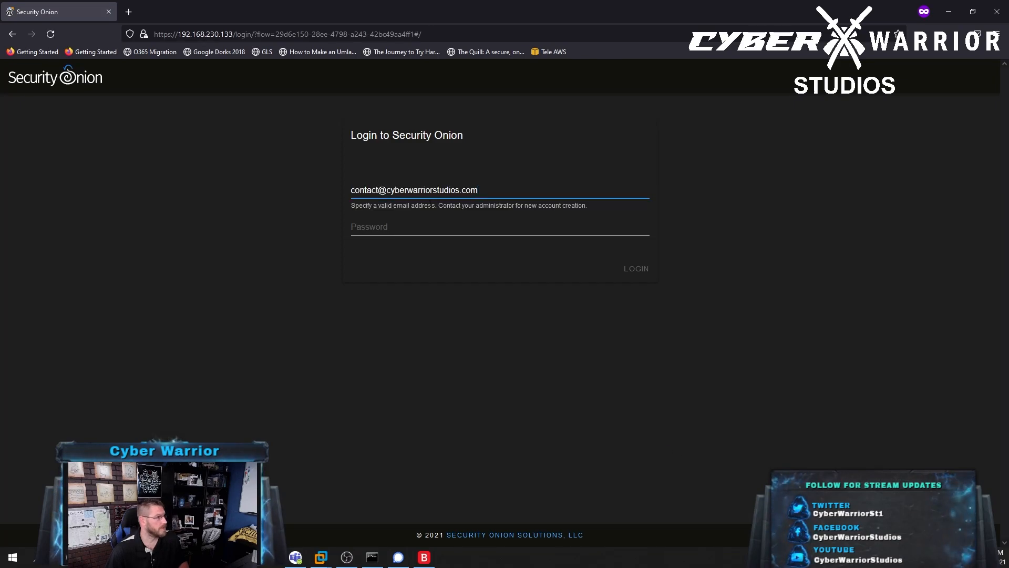
{"action": "left_click", "coordinate": [415, 227]}
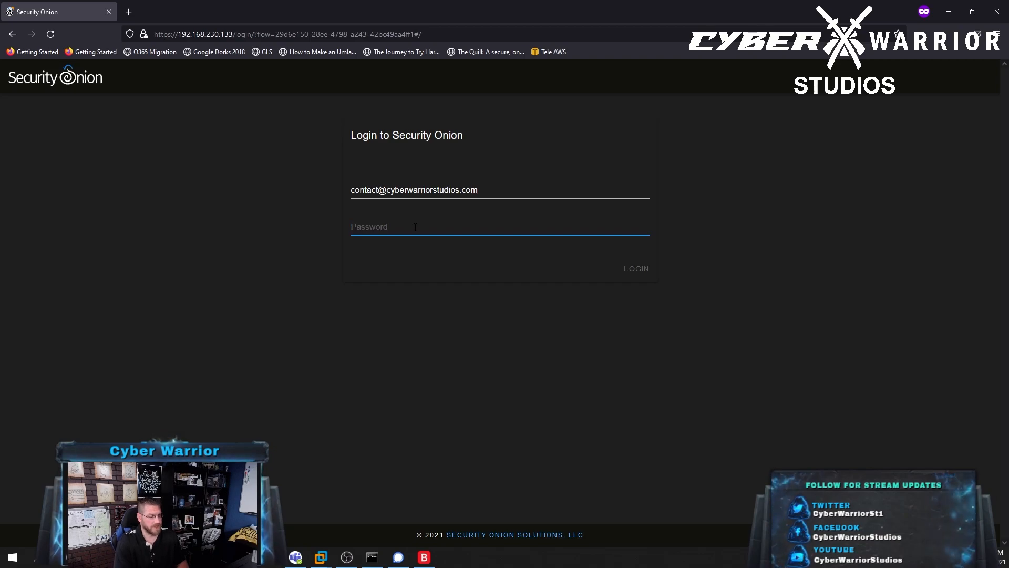
{"action": "type", "text": "••••••••••"}
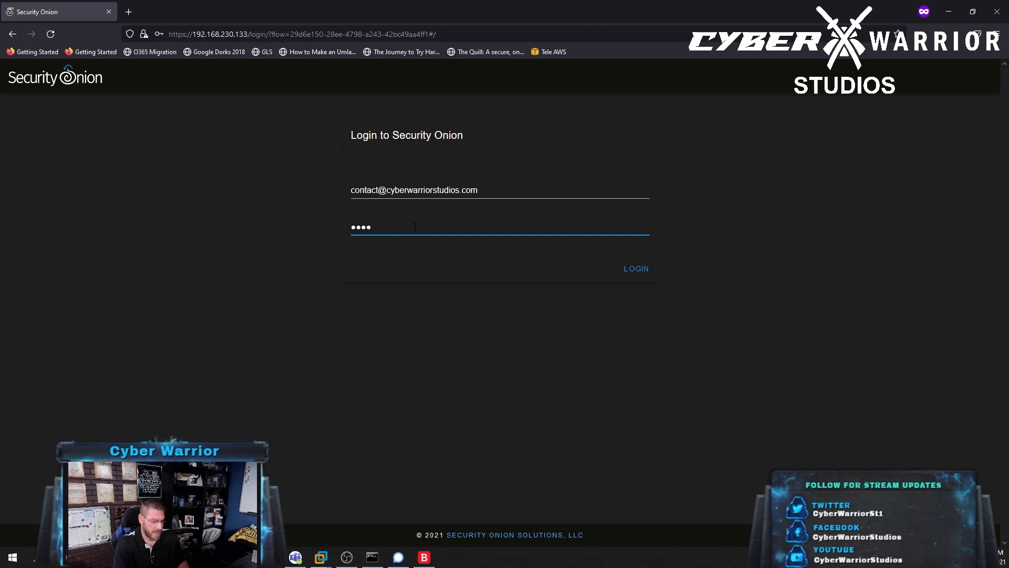
{"action": "key", "text": "Return"}
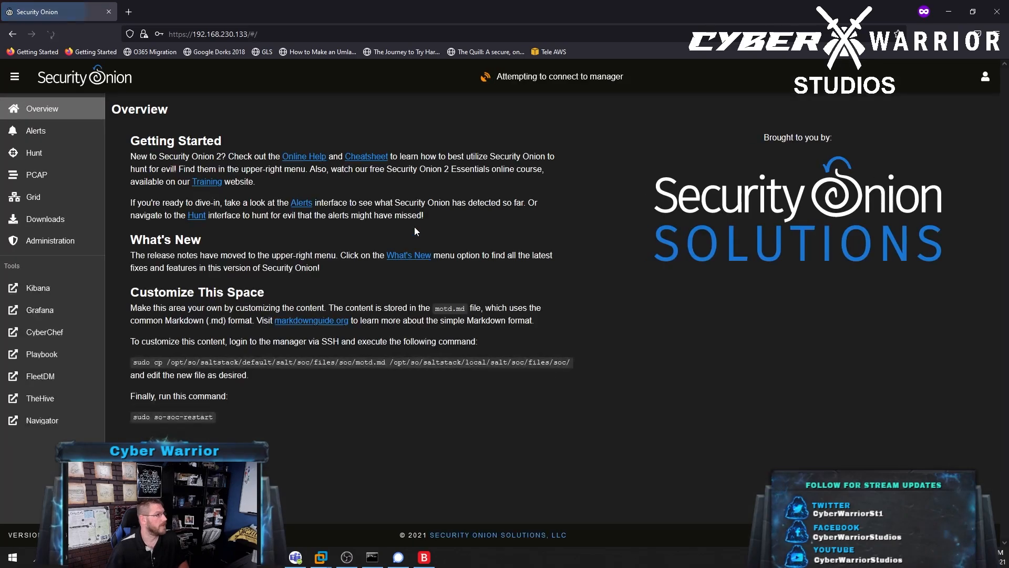